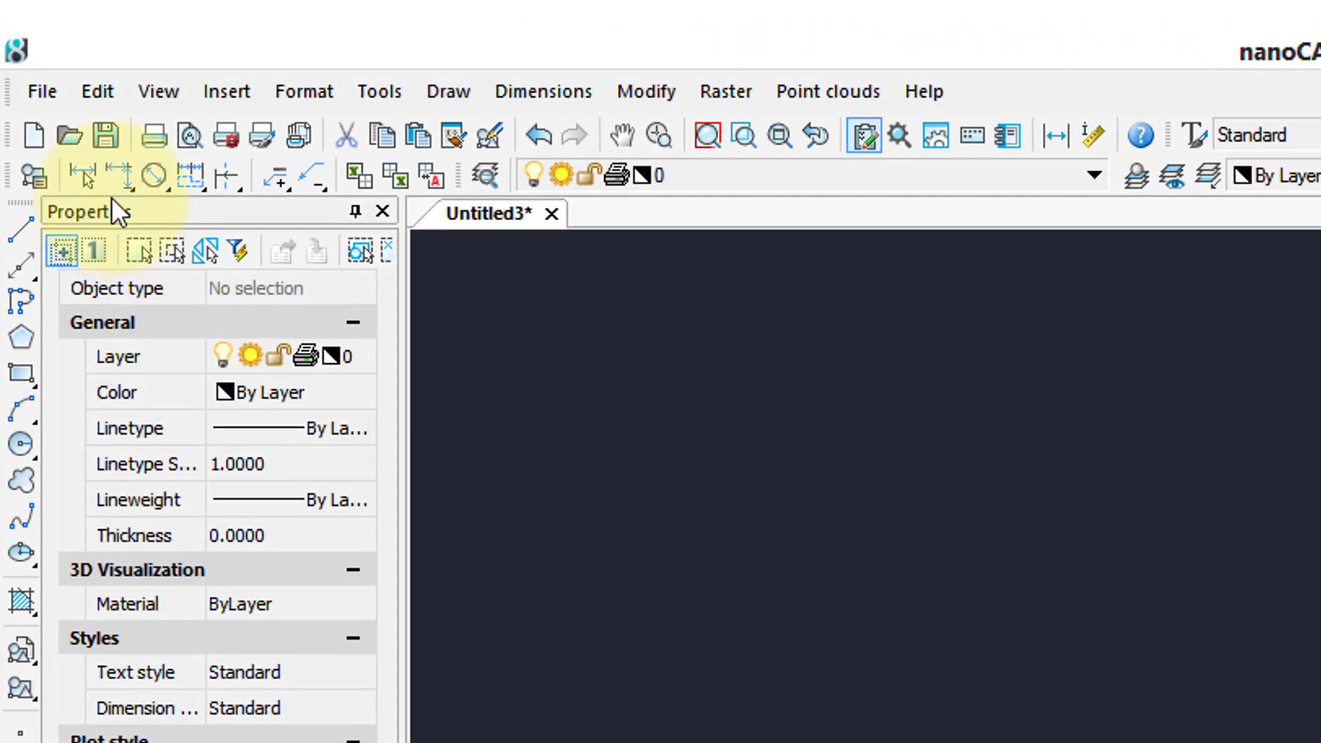
# - Load Vention-MO-LM-001-0013.PDF into the Import PDF dialog through File > Import PDF
pyautogui.click(26, 66)
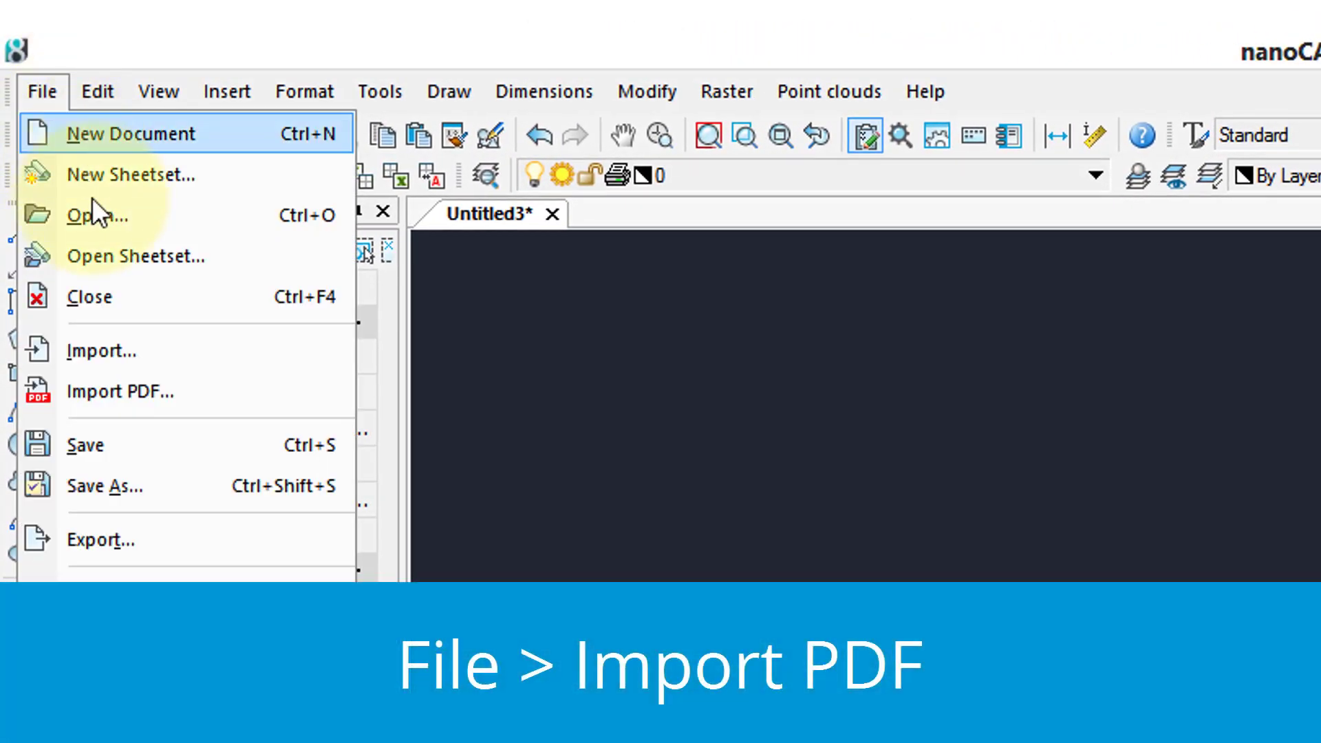
pyautogui.click(142, 379)
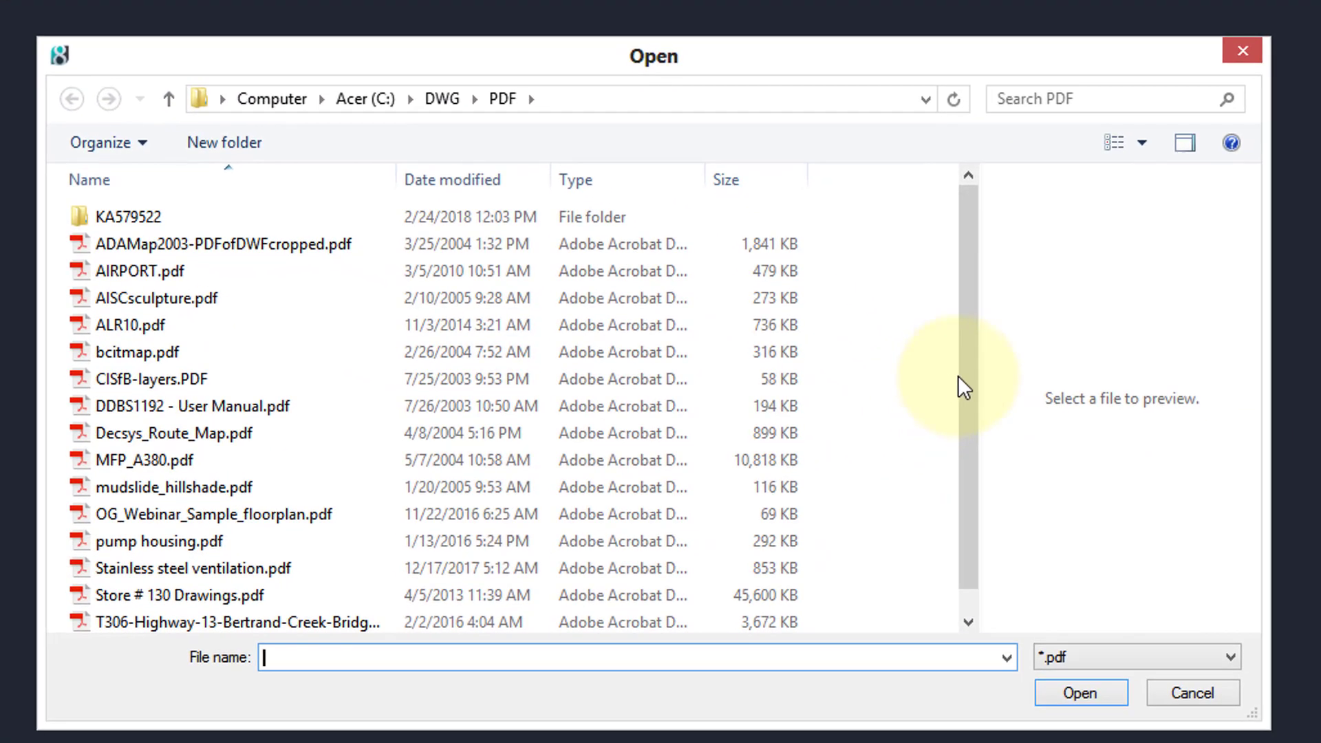
pyautogui.moveTo(1023, 403); pyautogui.dragTo(1022, 530)
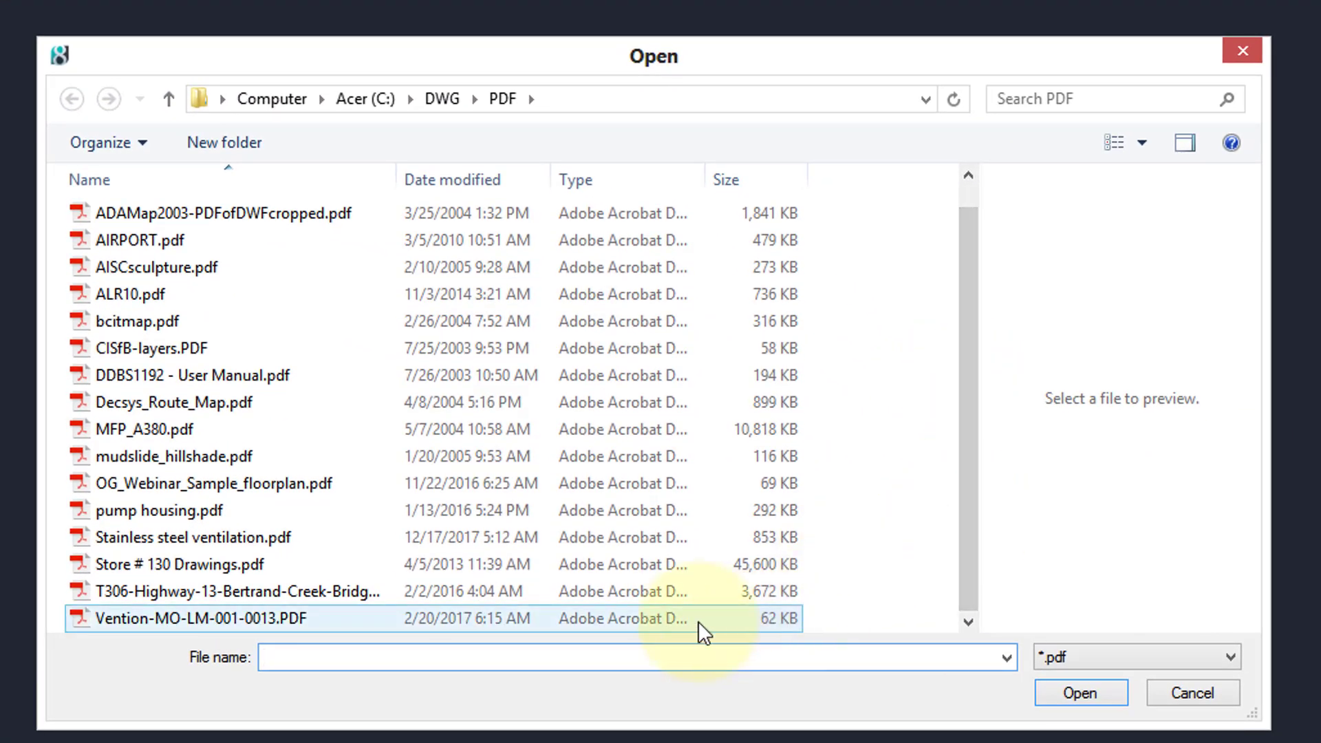
pyautogui.click(282, 622)
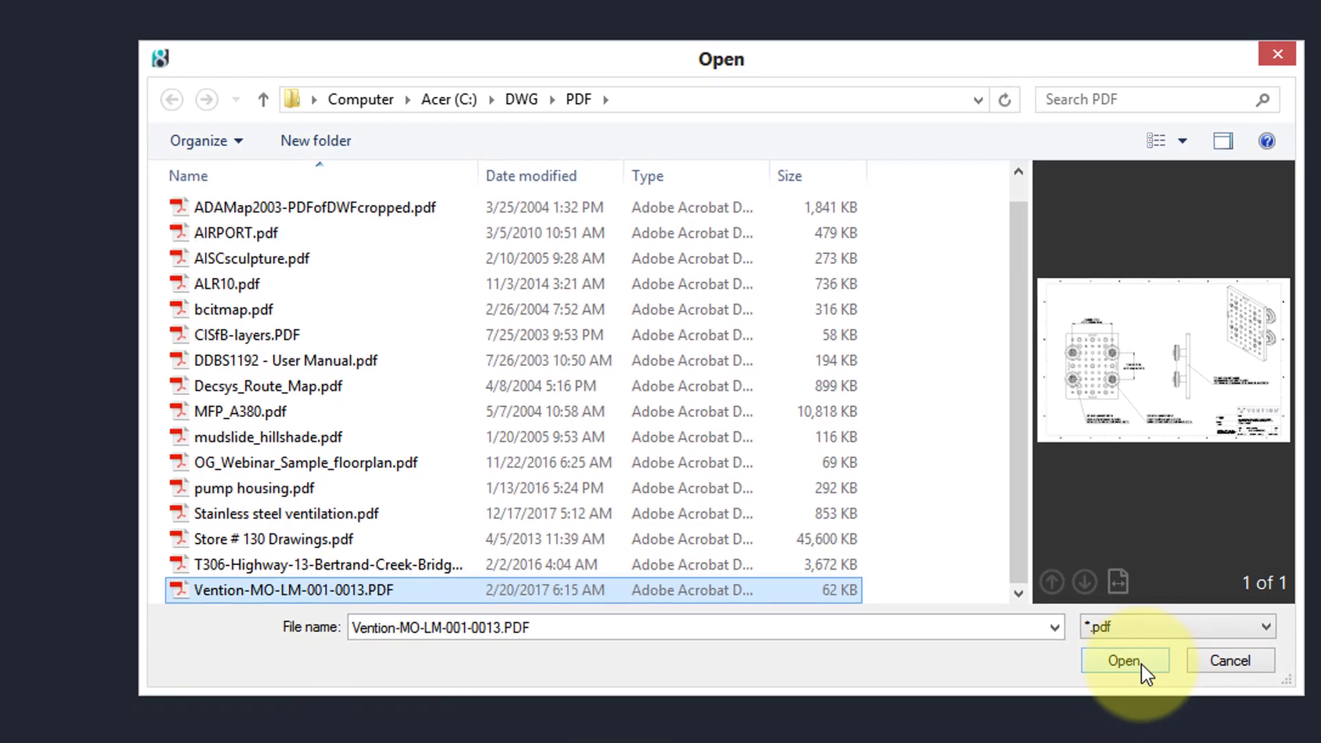
pyautogui.click(1101, 695)
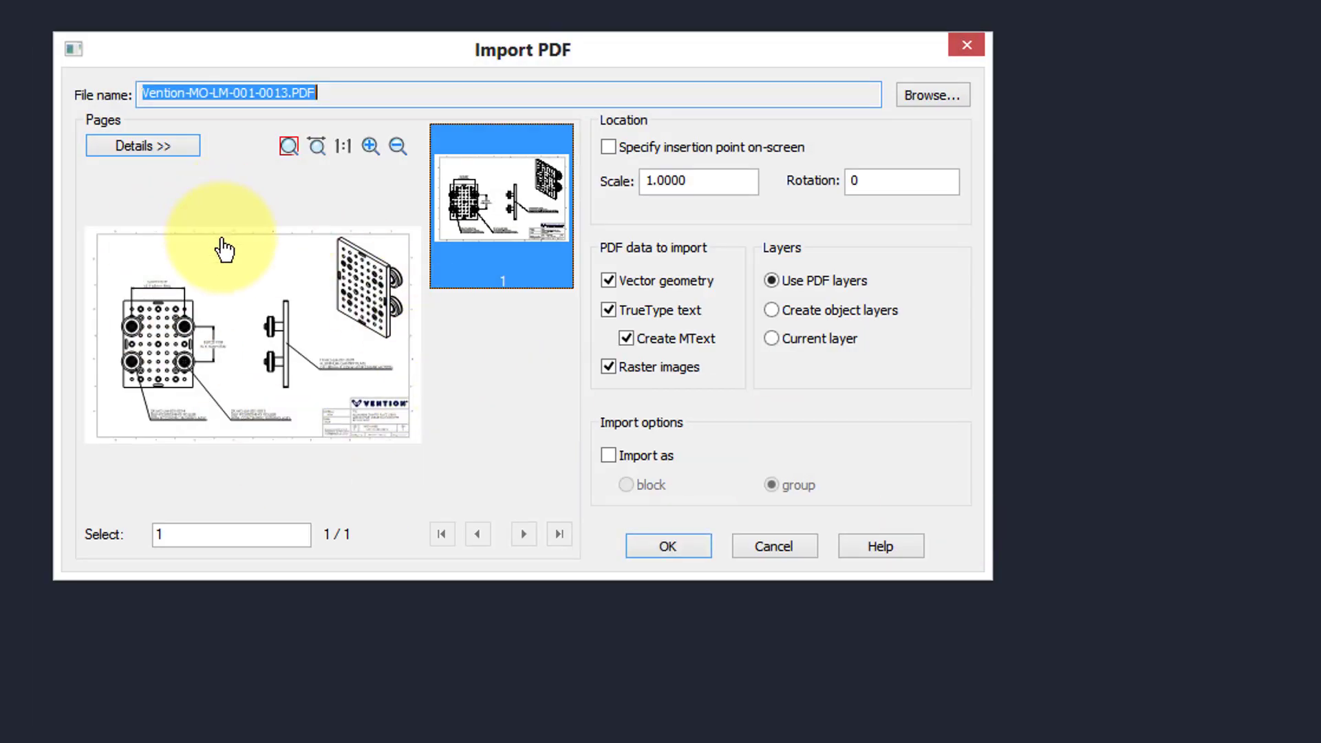
# - Enlarge the Import PDF dialog and keep the default insertion point instead of specifying it on-screen
pyautogui.moveTo(985, 575); pyautogui.dragTo(1258, 713)
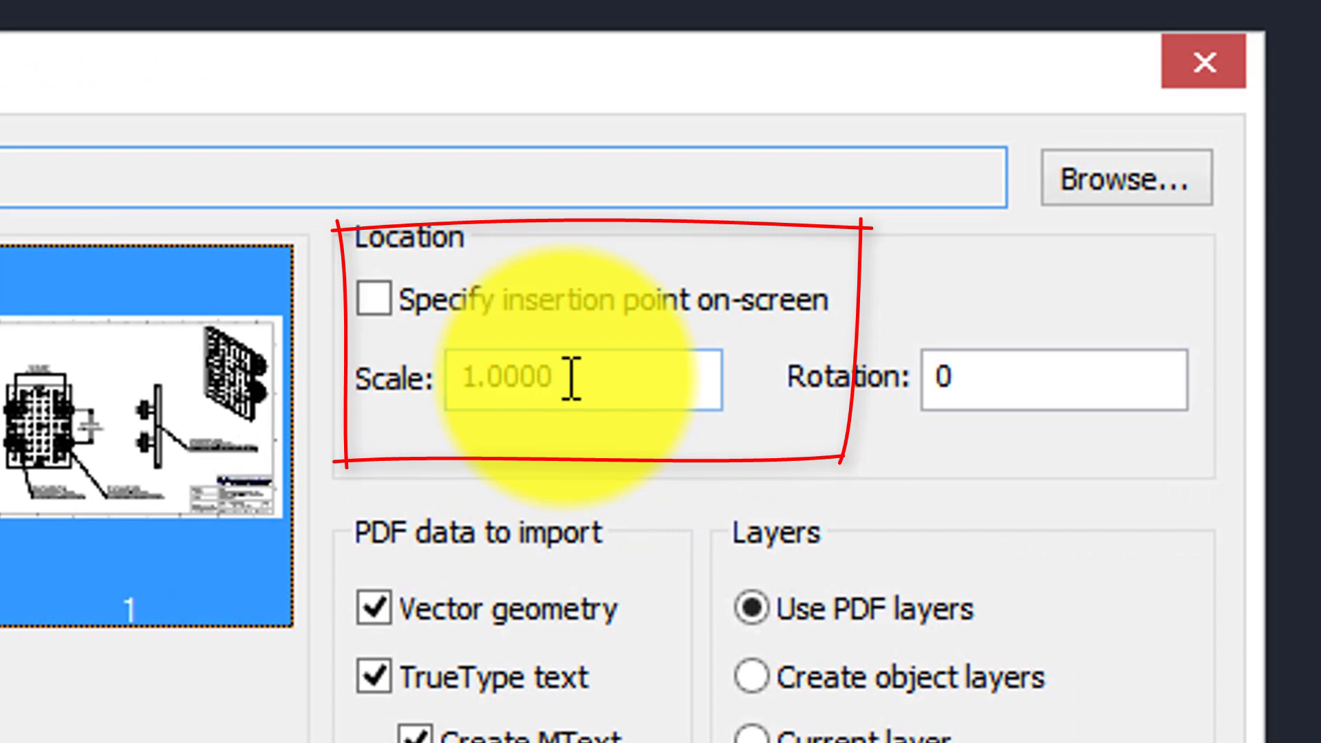
pyautogui.click(372, 301)
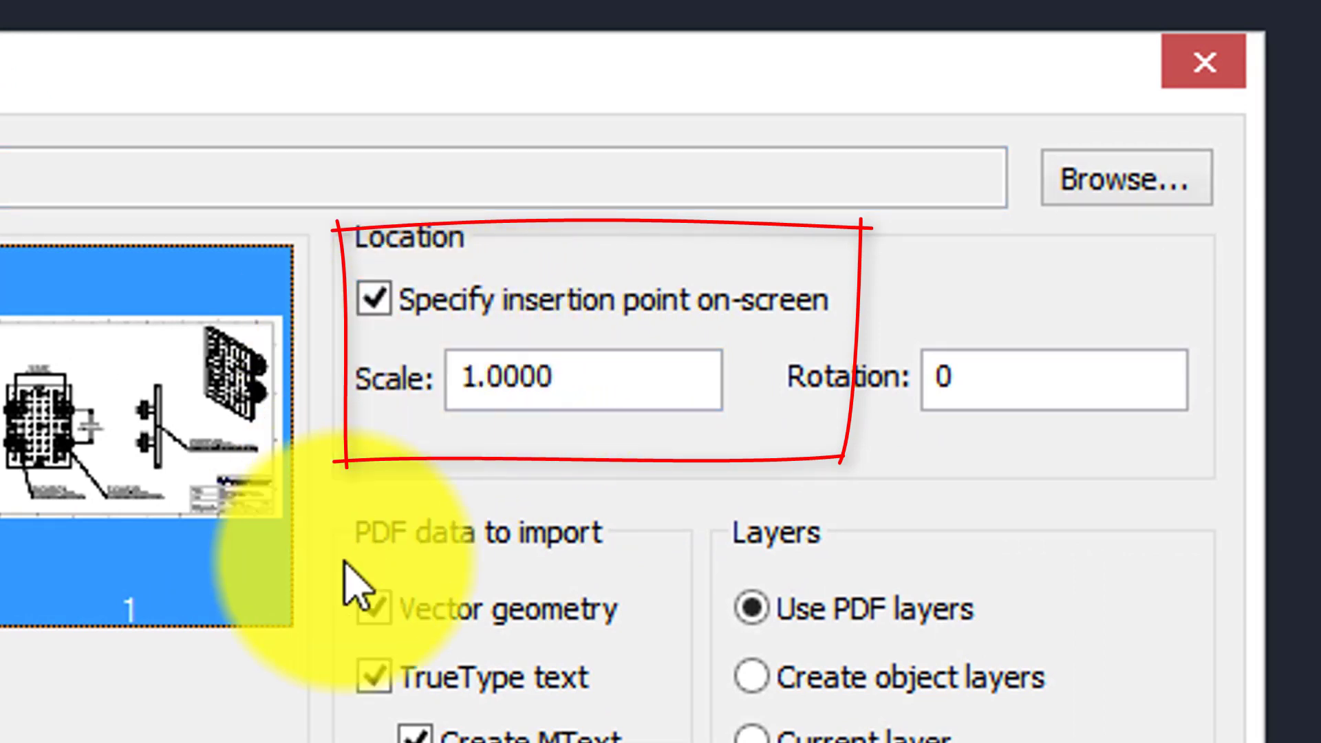
pyautogui.click(380, 303)
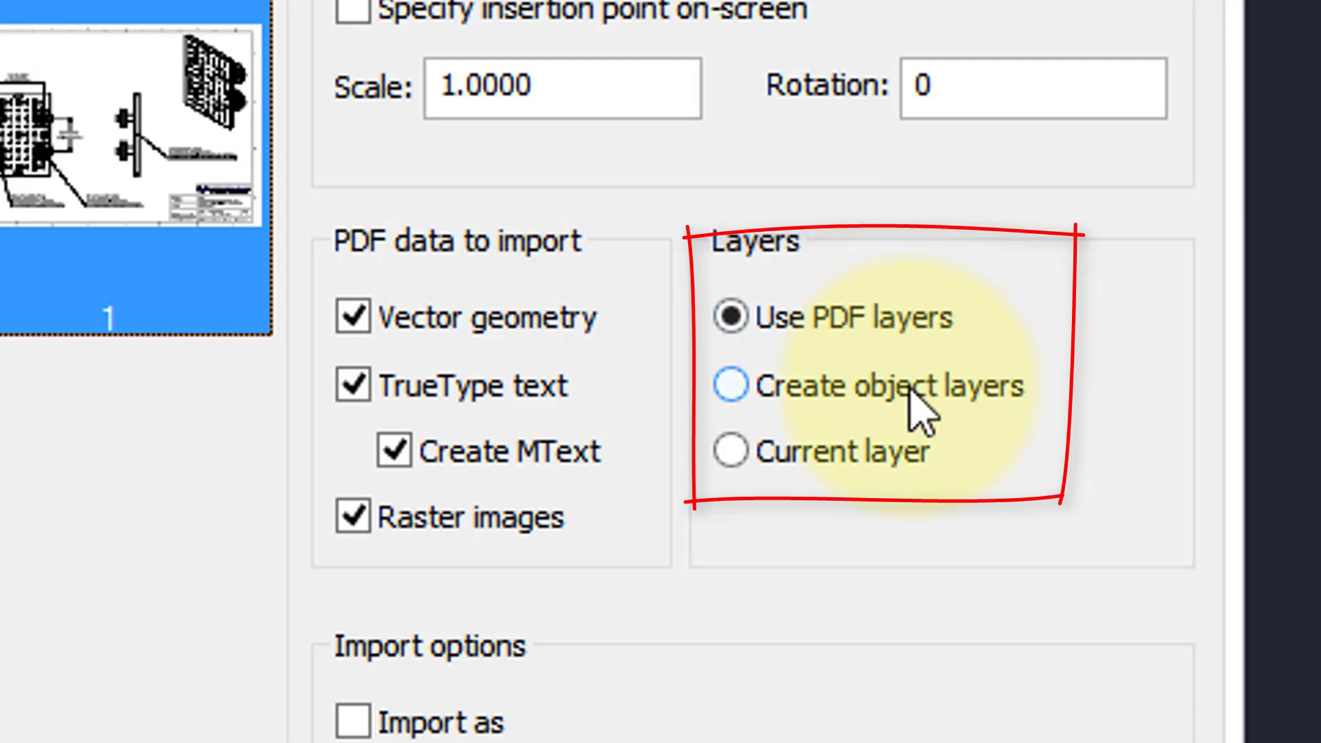
# - Import the Vention PDF onto object layers, not as a block or group
pyautogui.click(868, 395)
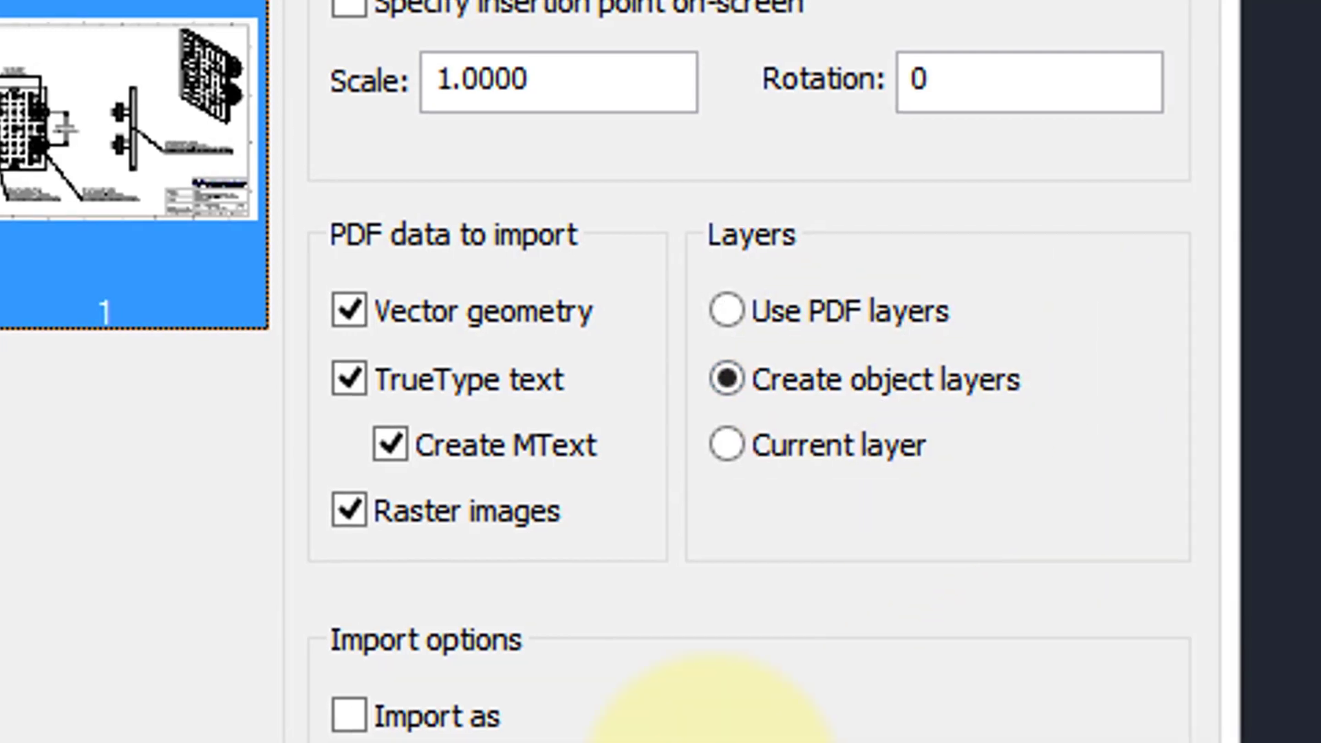
pyautogui.click(448, 722)
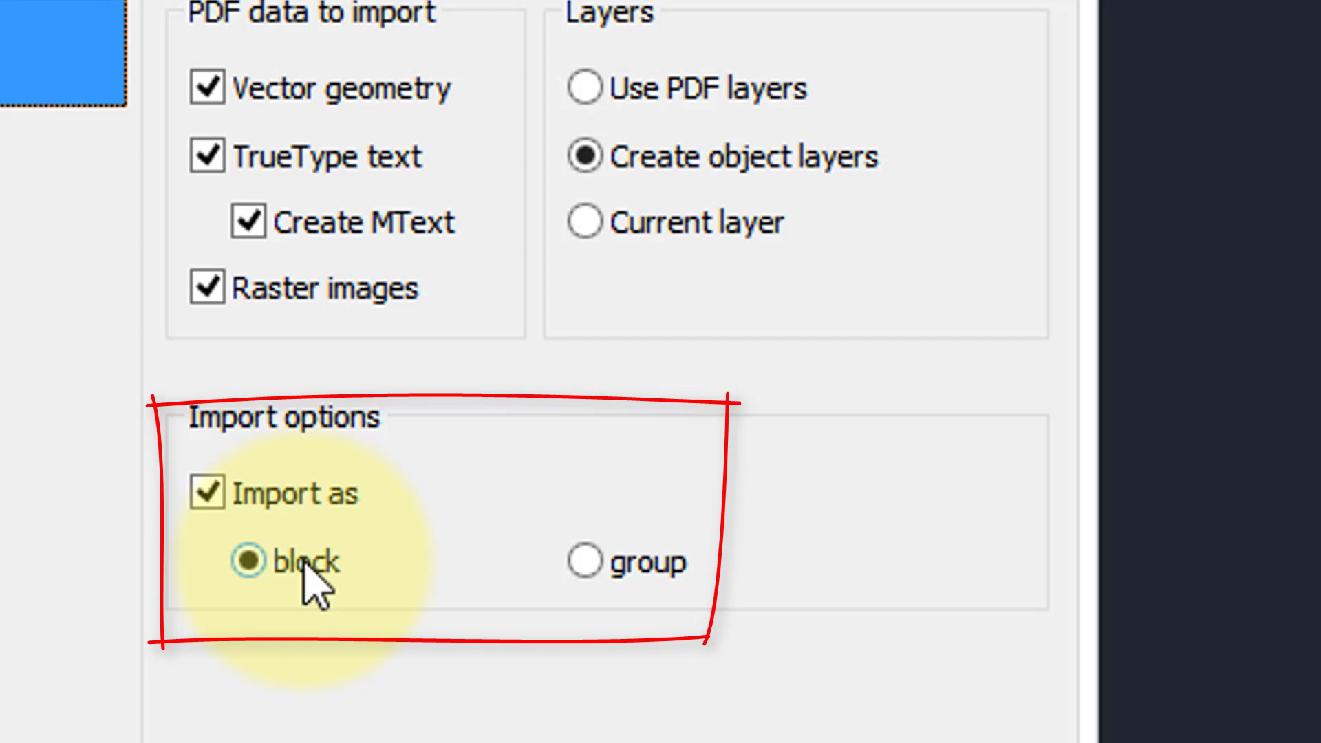
pyautogui.click(584, 562)
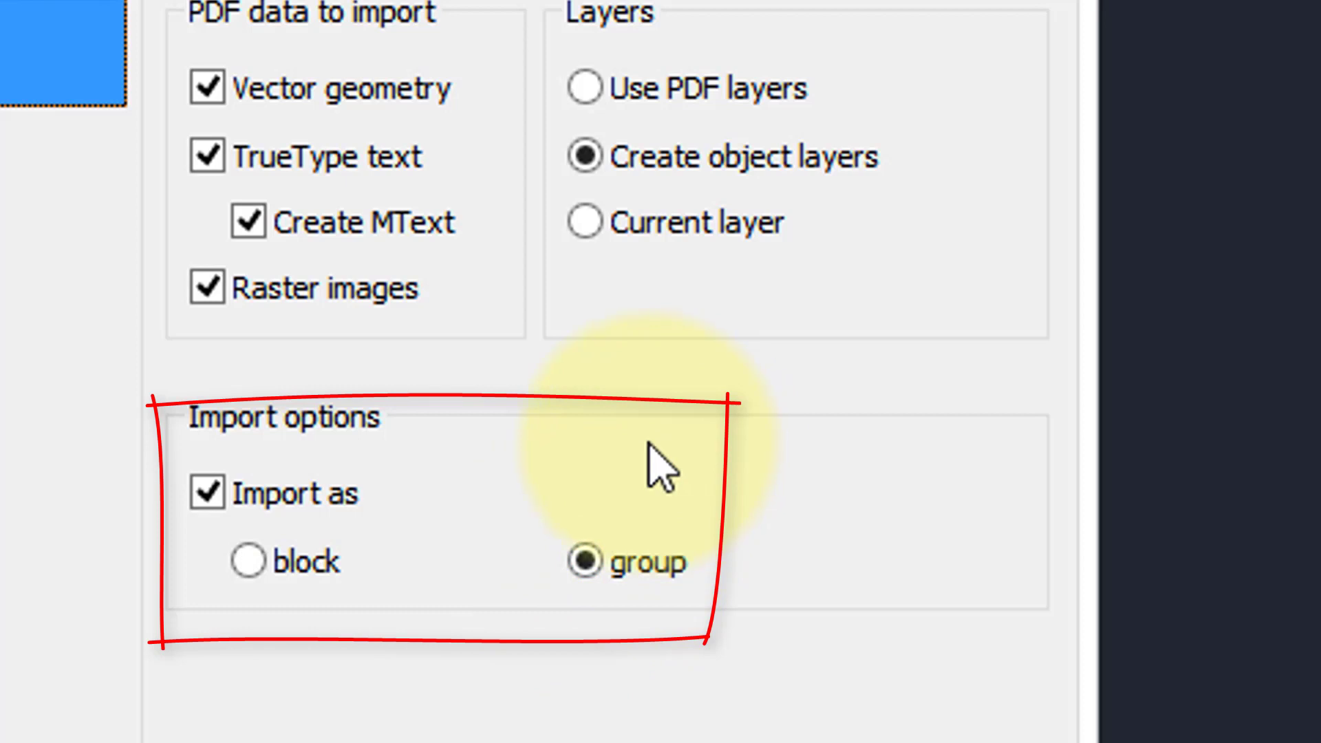
pyautogui.click(211, 489)
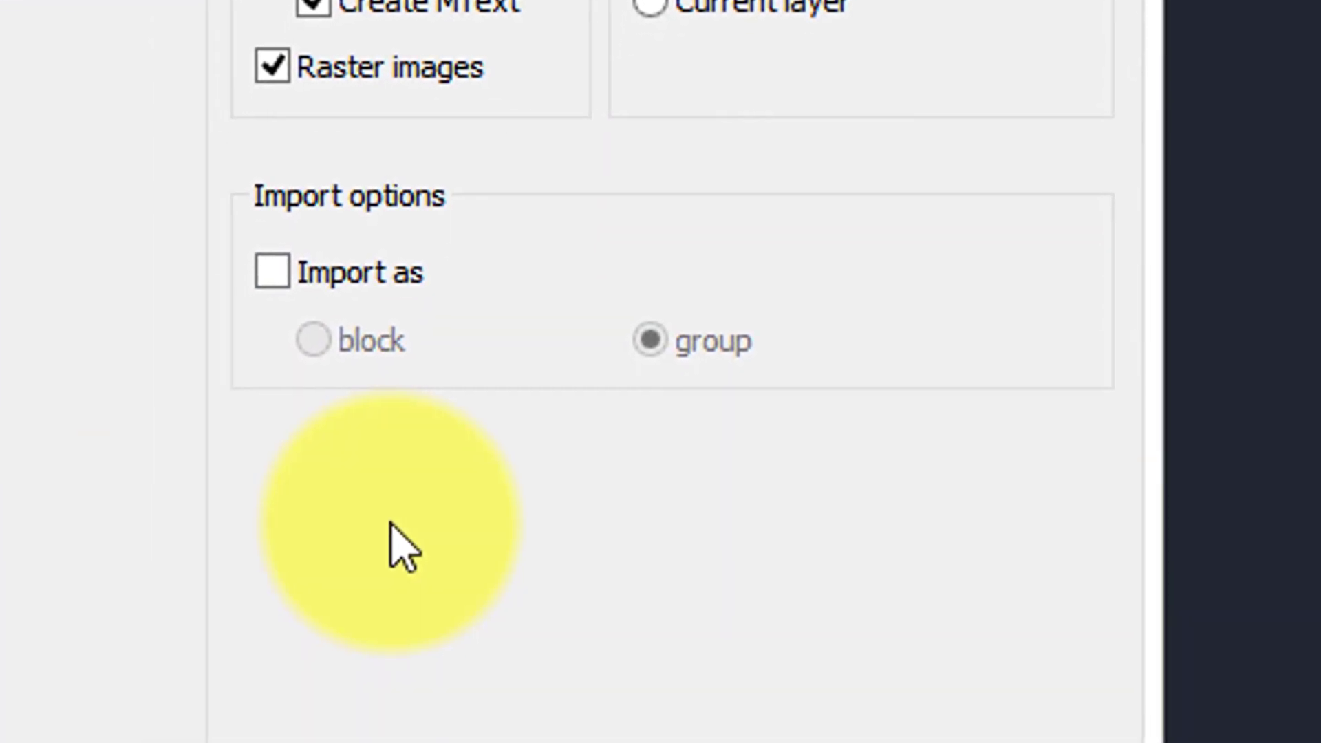
pyautogui.click(480, 712)
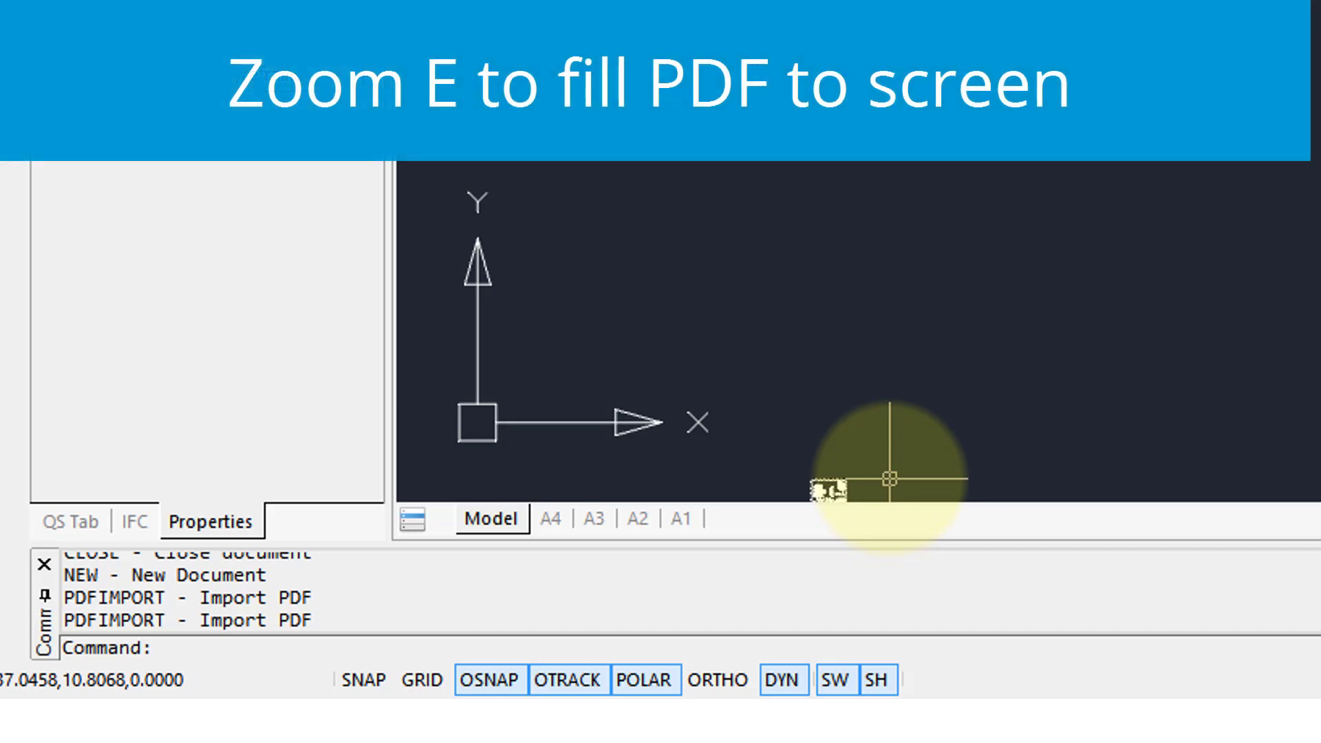
# - Zoom to extents with Z, E to show the whole imported plate sheet
pyautogui.write('z')
pyautogui.press('Return')
pyautogui.write('e')
pyautogui.press('Return')
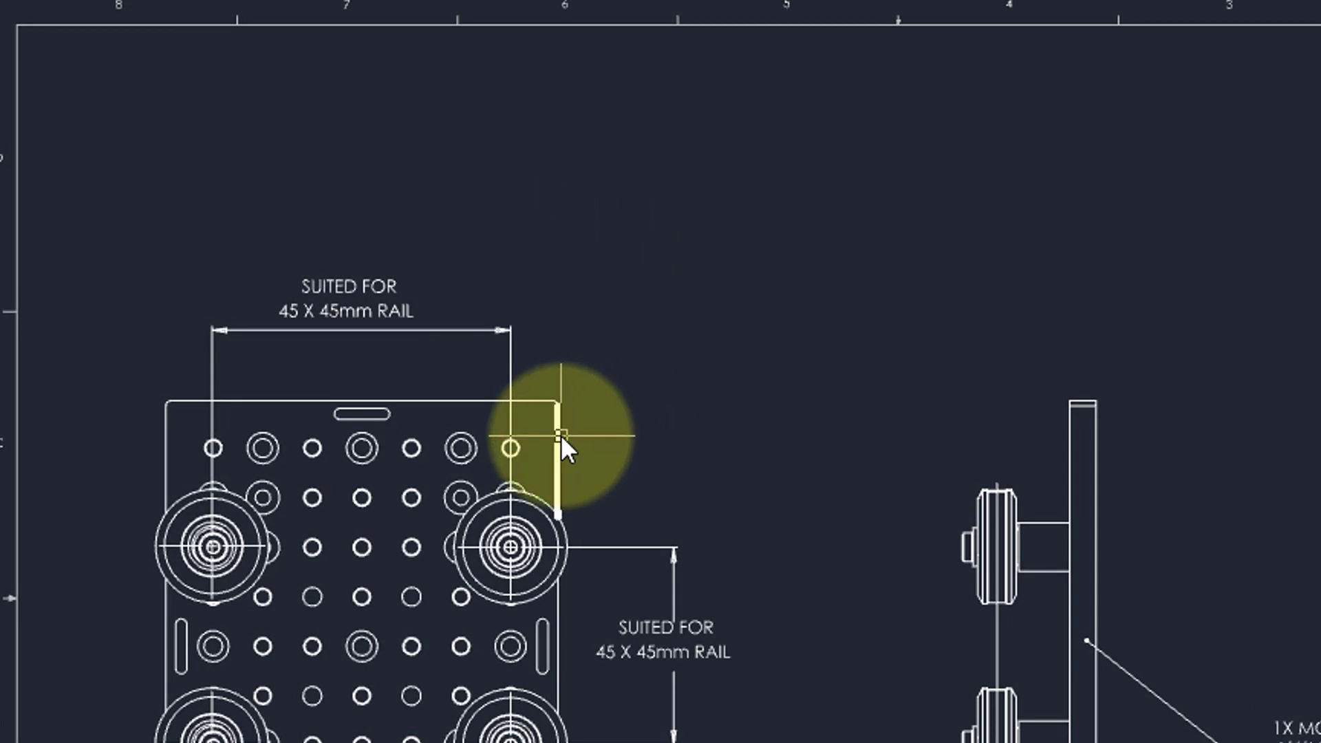
pyautogui.moveTo(560, 435)
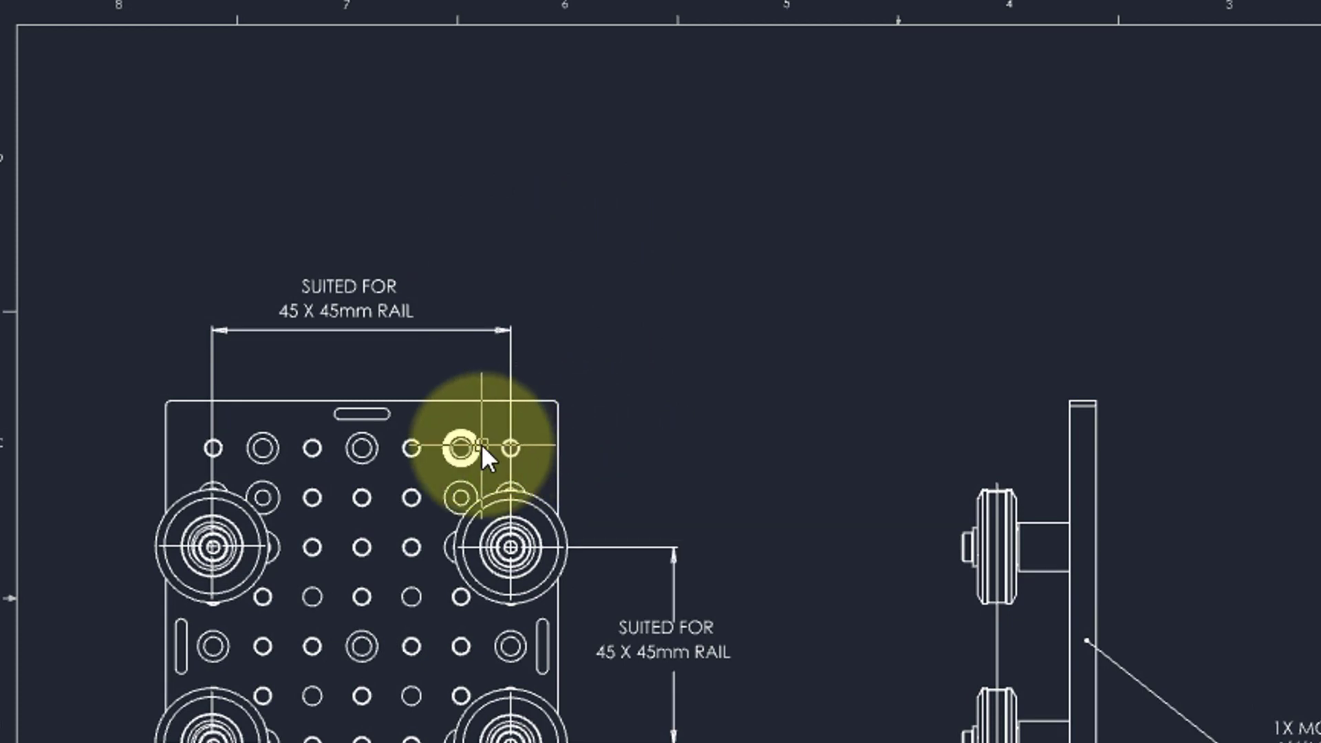
pyautogui.moveTo(480, 446)
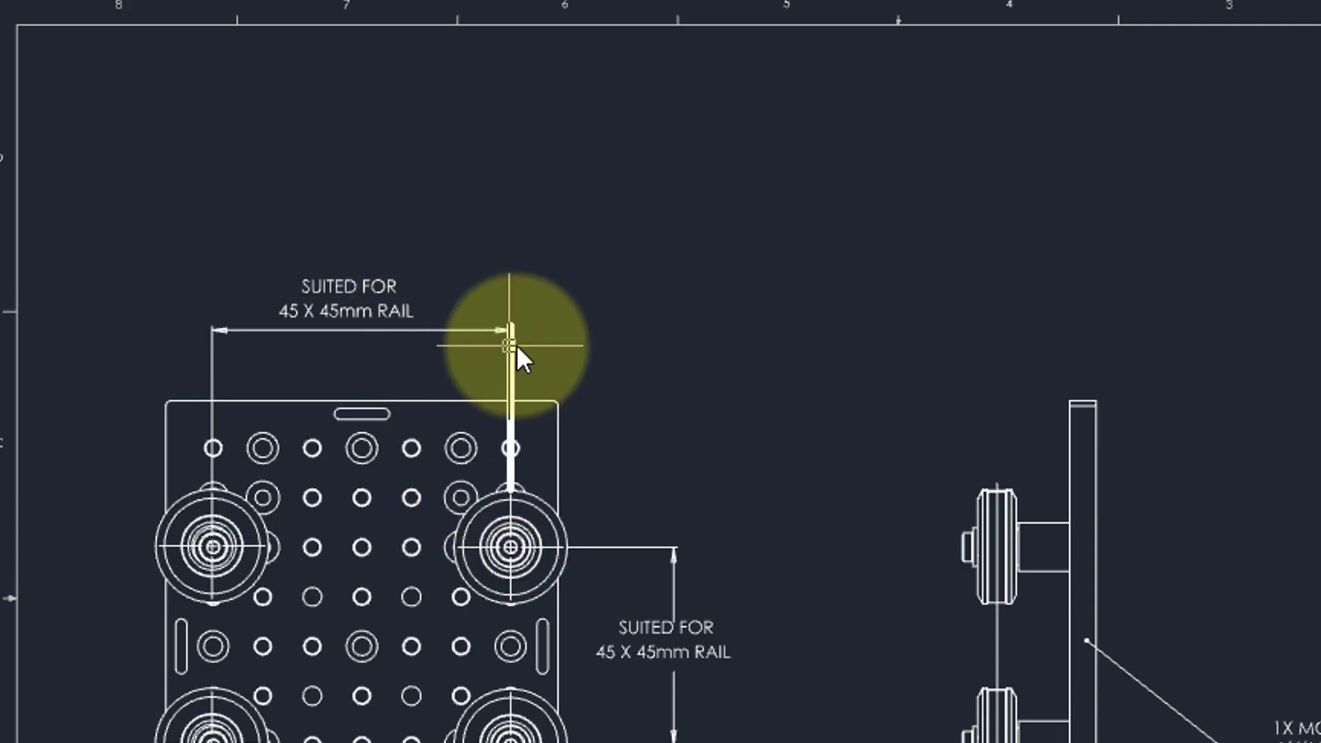
pyautogui.moveTo(503, 335)
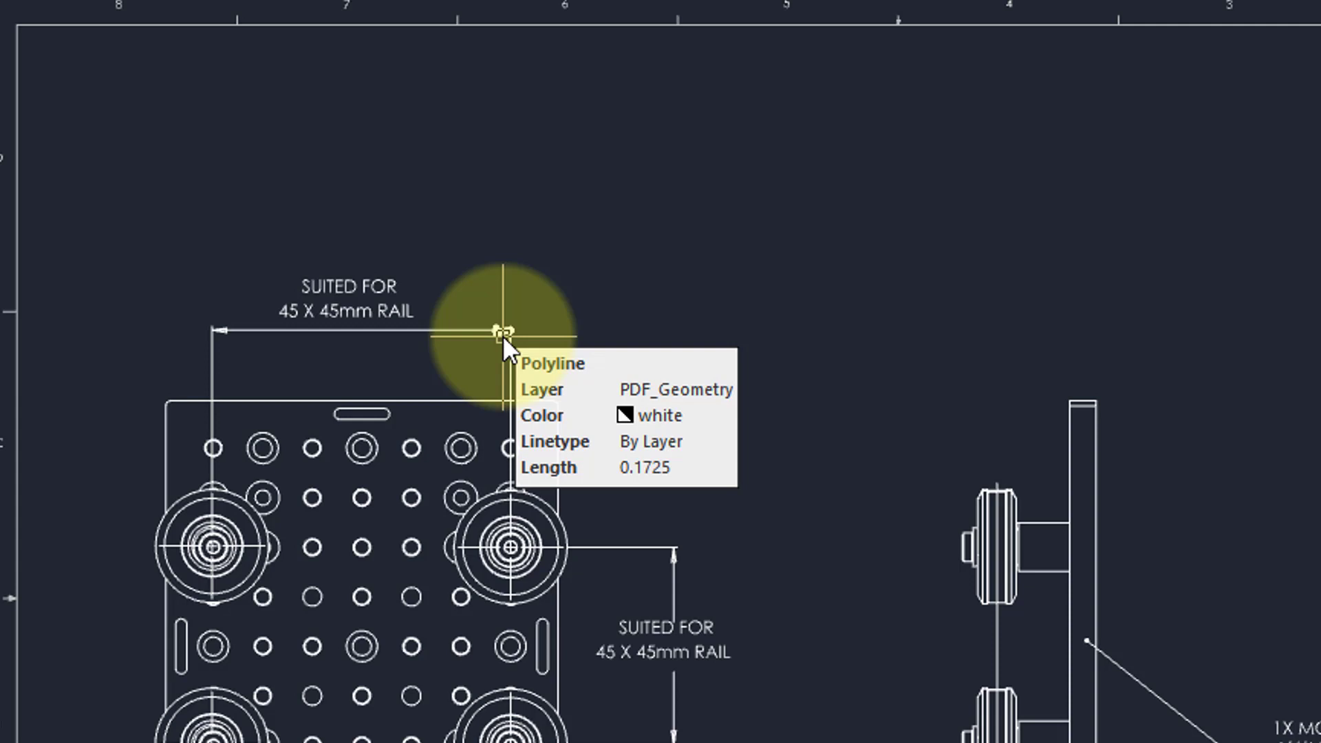
pyautogui.doubleClick(382, 284)
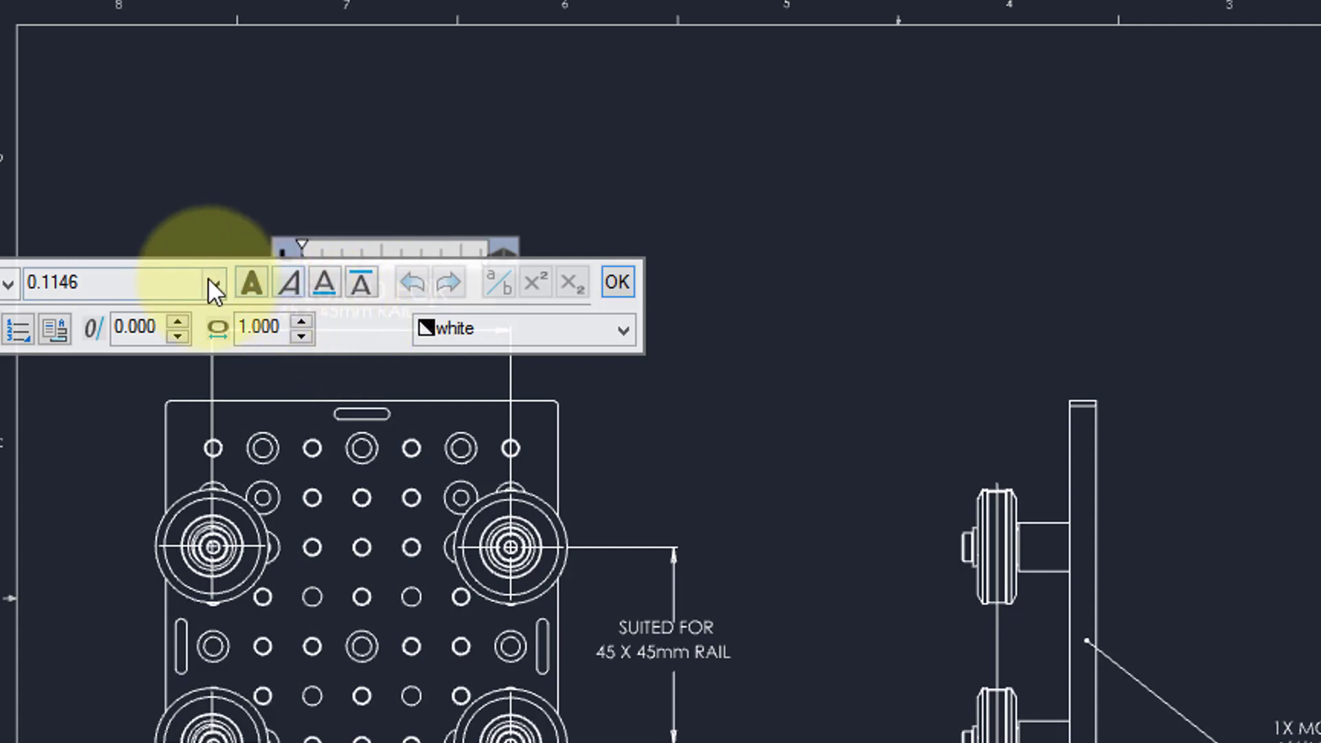
pyautogui.moveTo(193, 262); pyautogui.dragTo(622, 363)
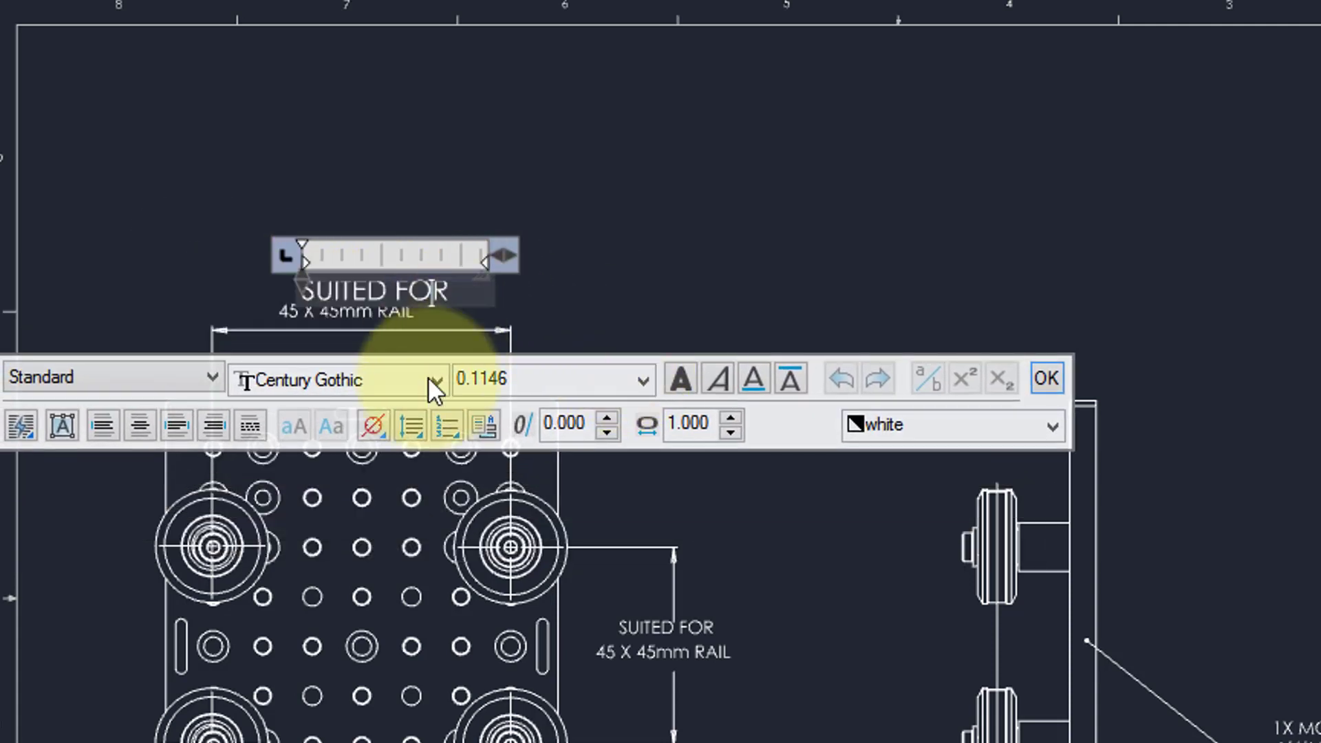
pyautogui.click(1045, 380)
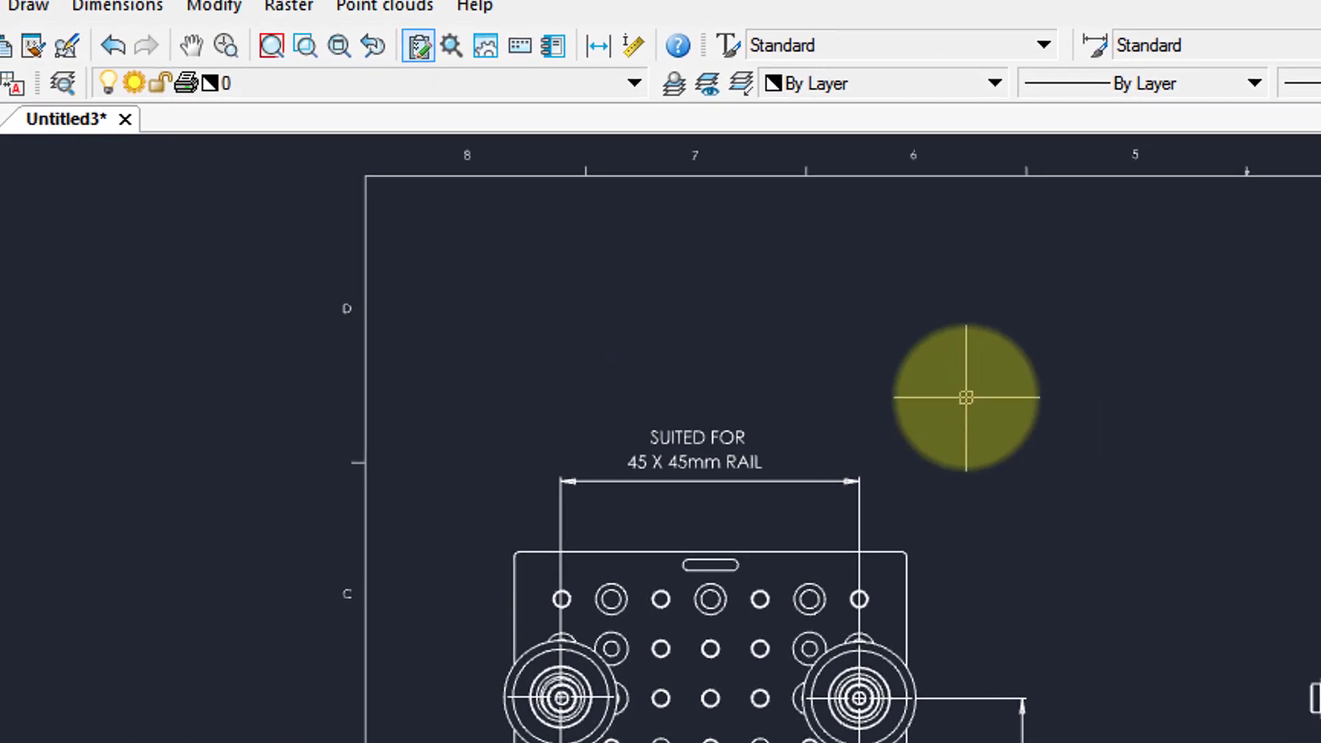
# - Freeze then thaw PDF_Text, then freeze PDF_Geometry from the Layer dropdown
pyautogui.click(635, 83)
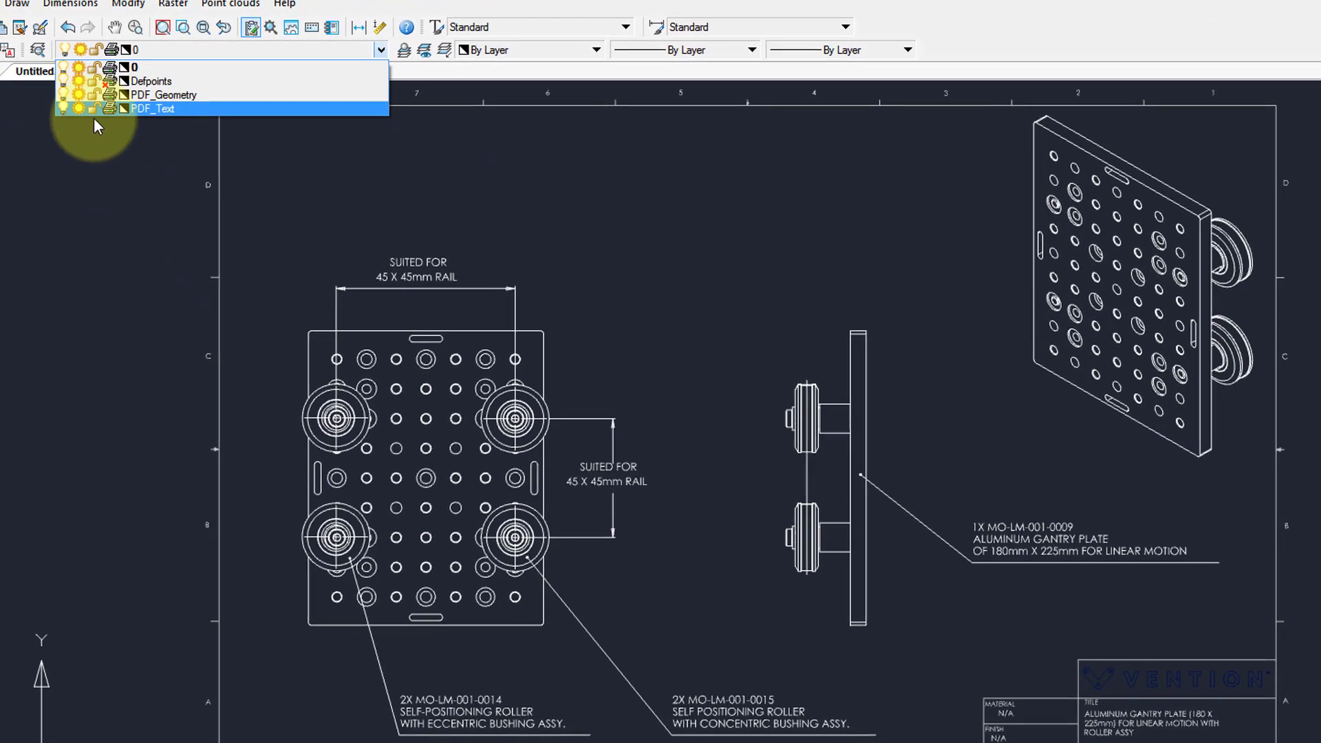
pyautogui.click(79, 109)
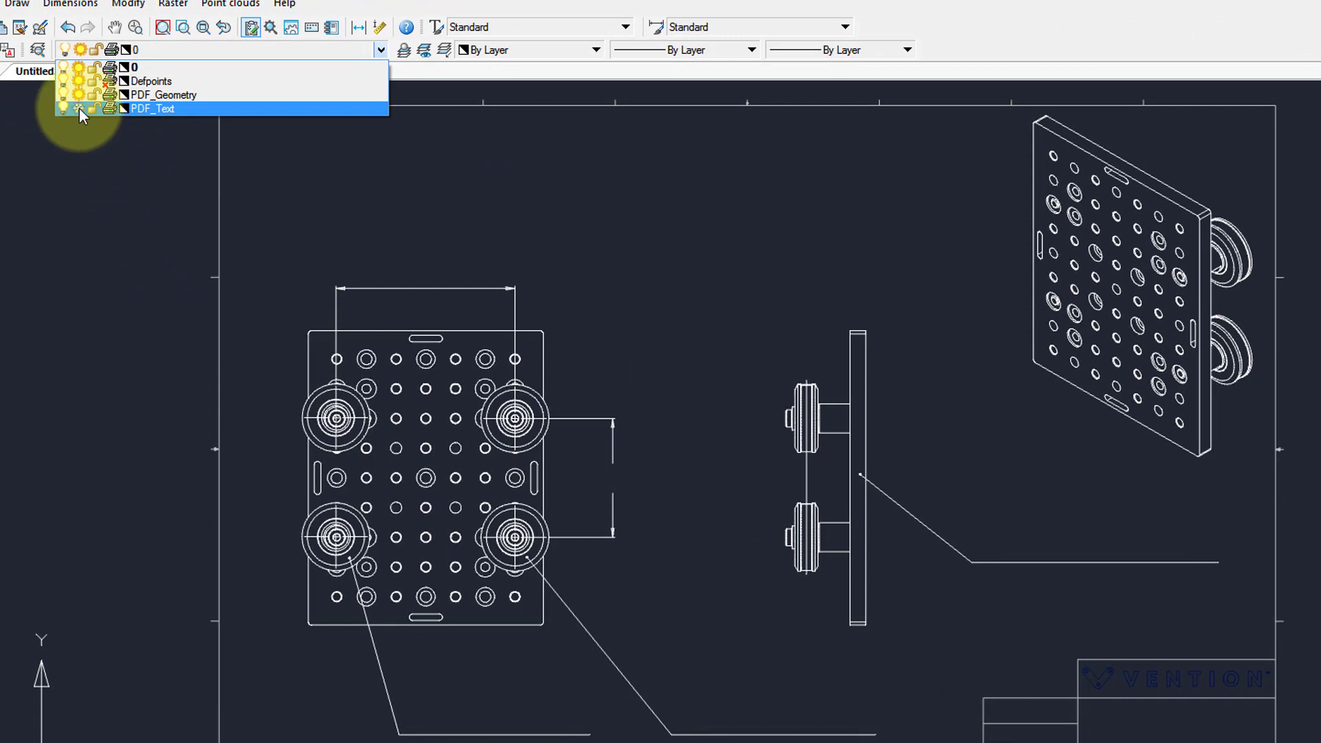
pyautogui.click(79, 109)
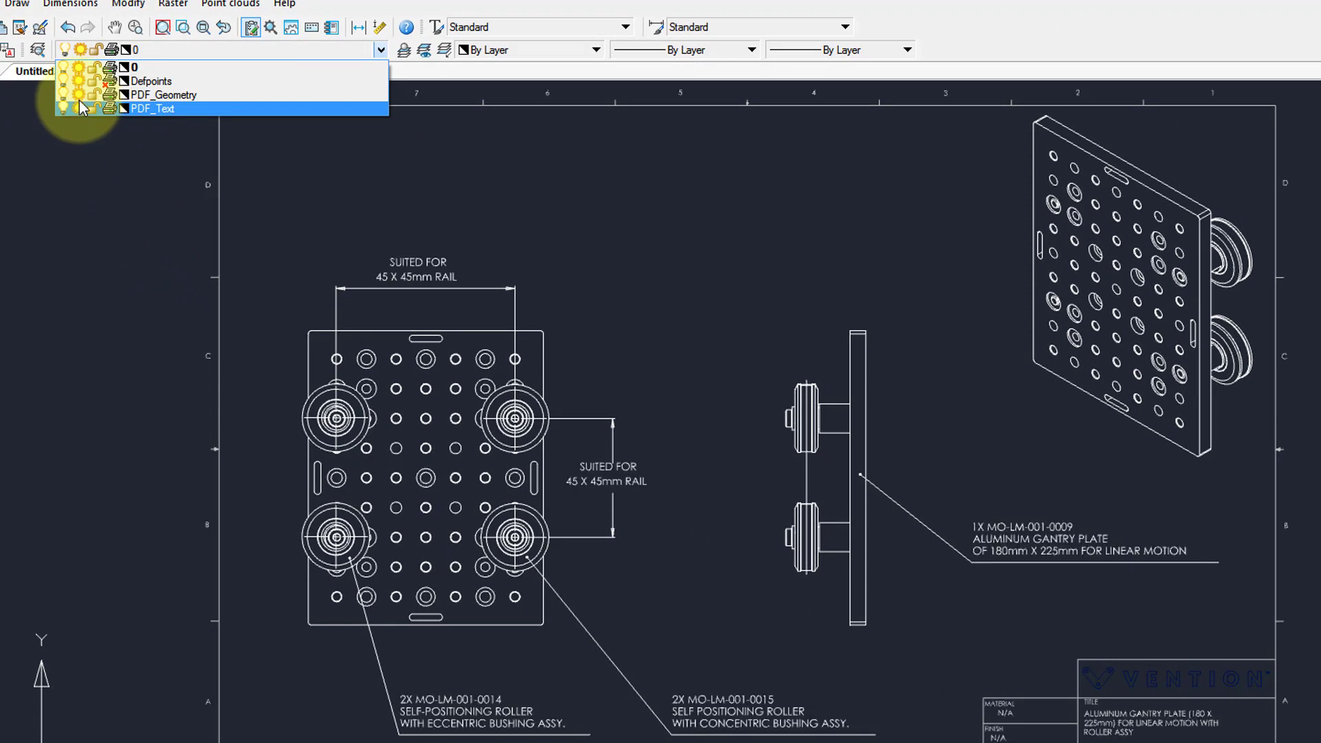
pyautogui.click(79, 95)
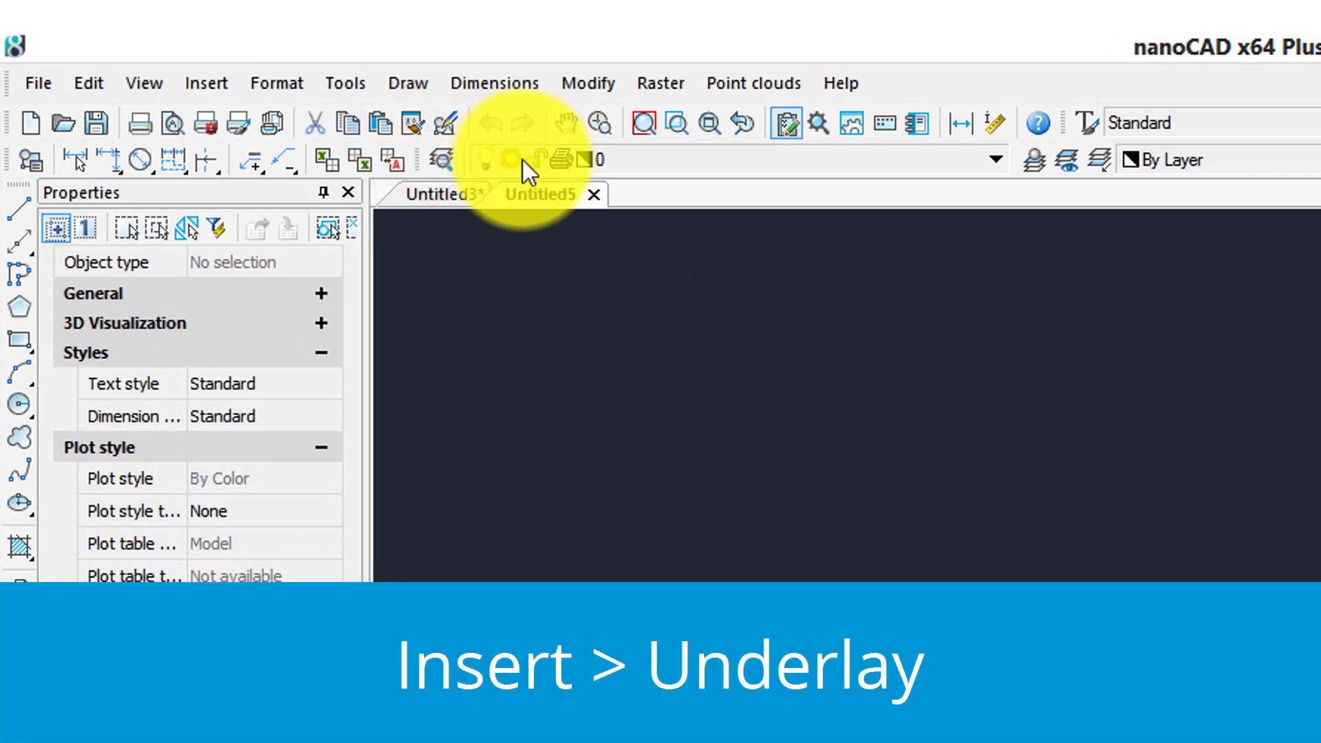
# - Attach Vention-MO-LM-001-0013.pdf as an underlay at the origin, scale 1
pyautogui.click(207, 83)
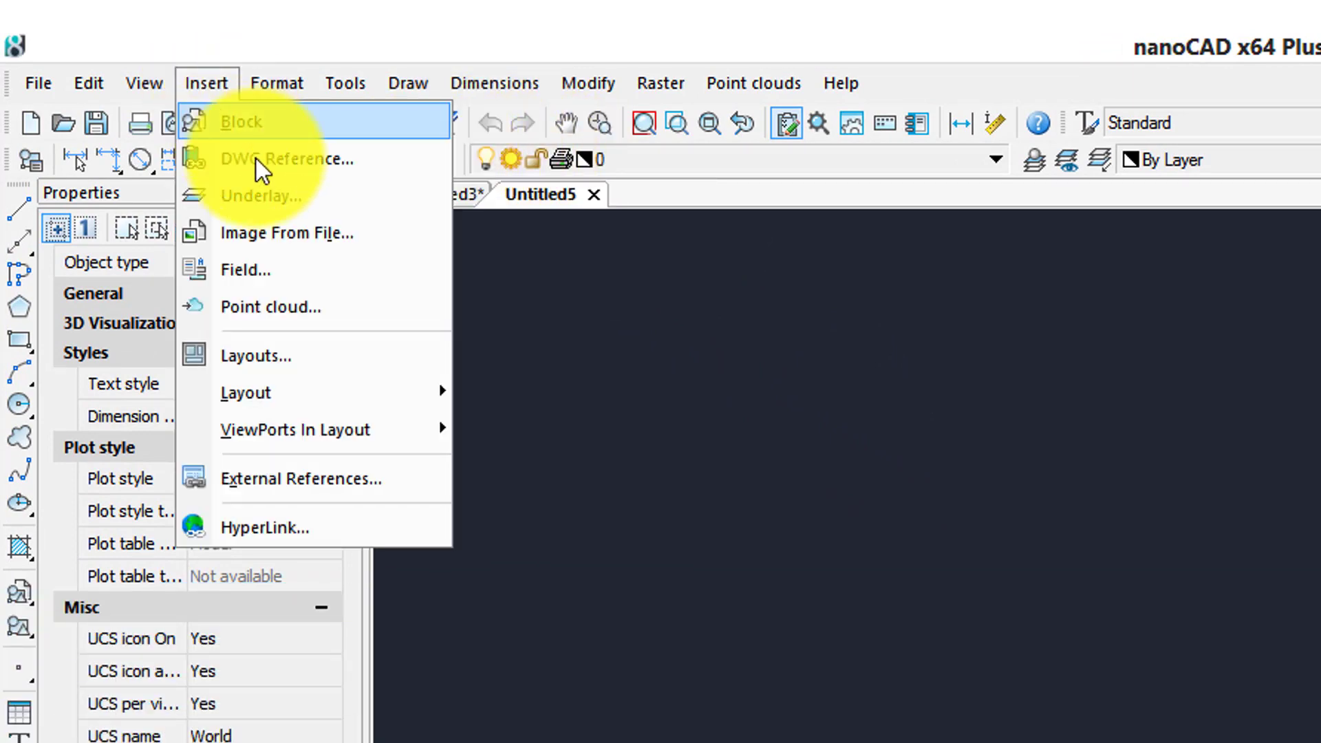
pyautogui.click(260, 195)
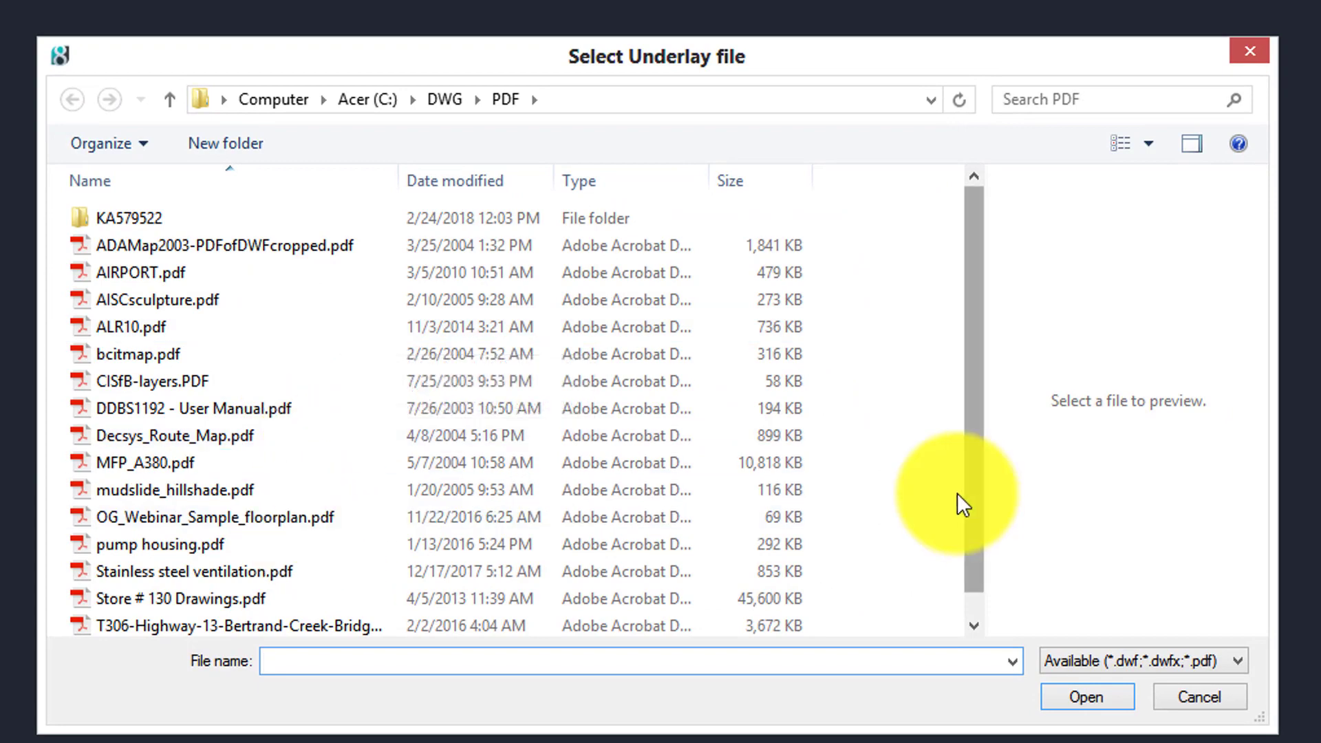
pyautogui.scroll(-1, 986, 509)
pyautogui.click(757, 625)
pyautogui.click(1086, 697)
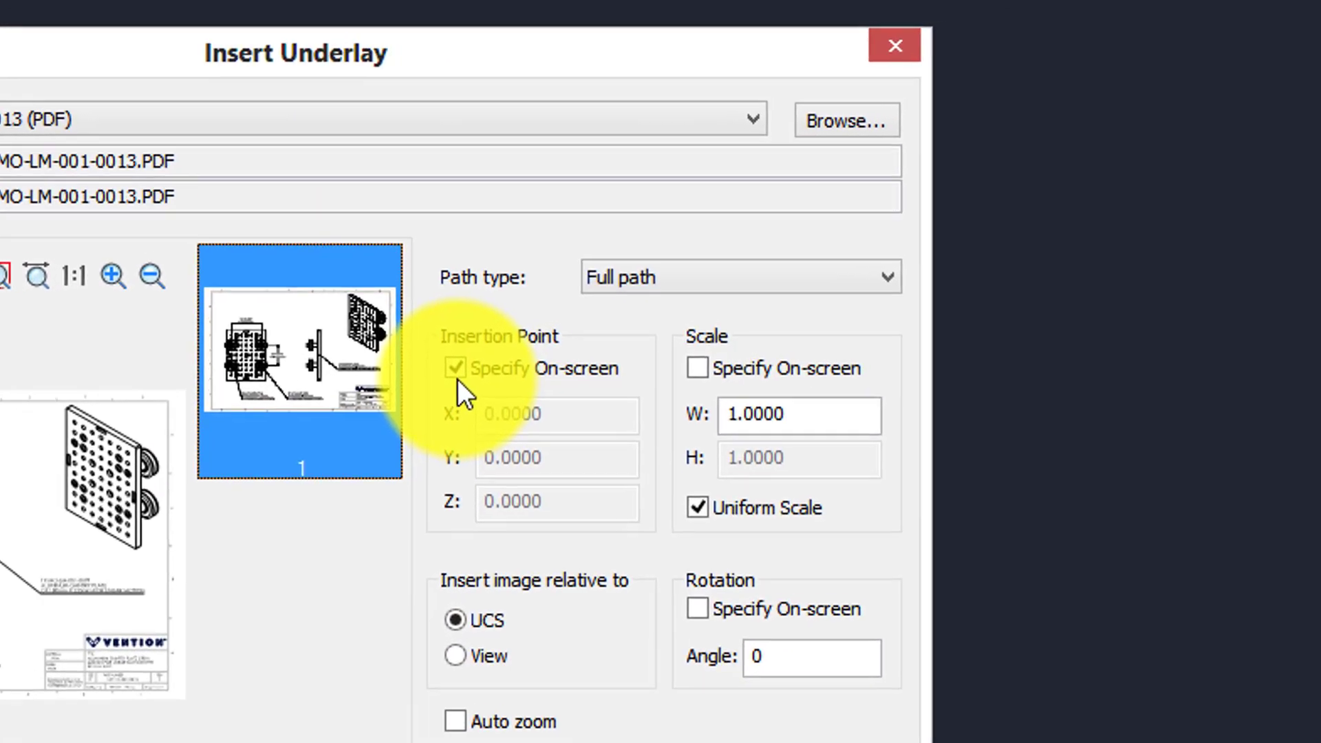
pyautogui.click(681, 284)
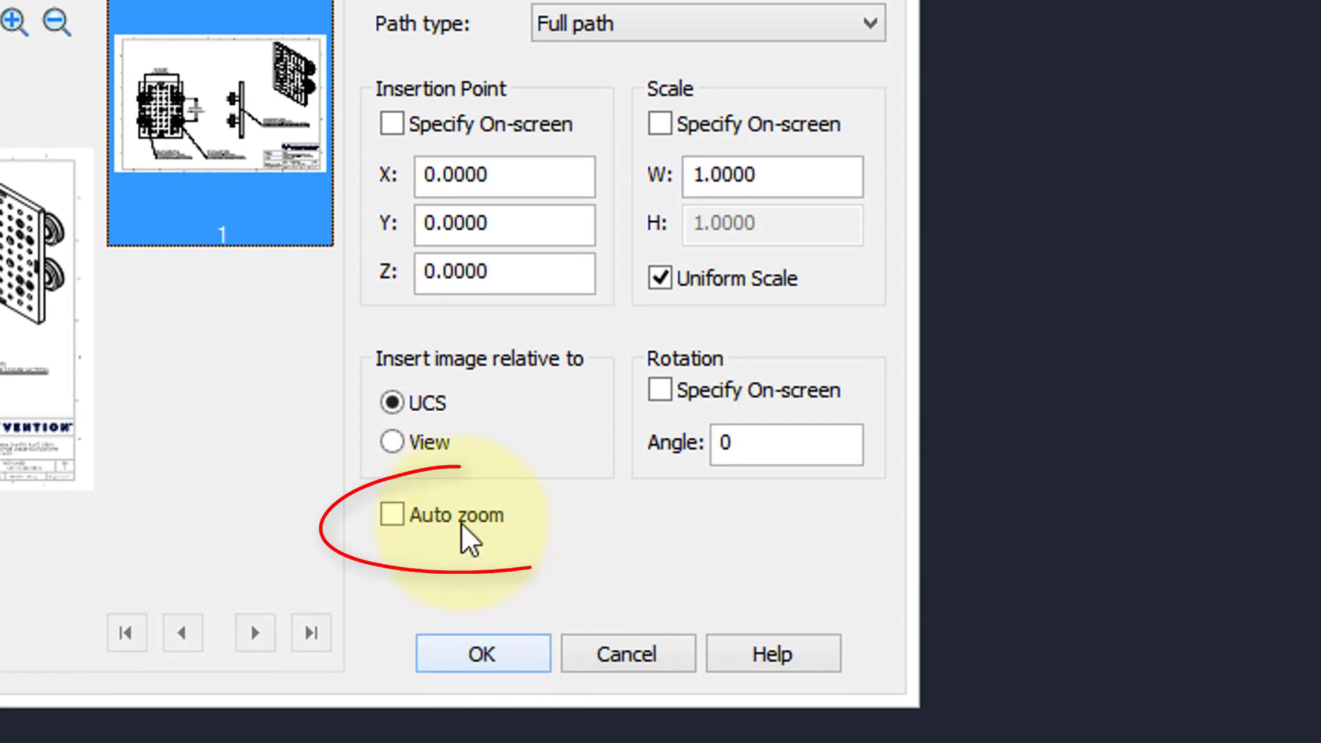
pyautogui.click(496, 655)
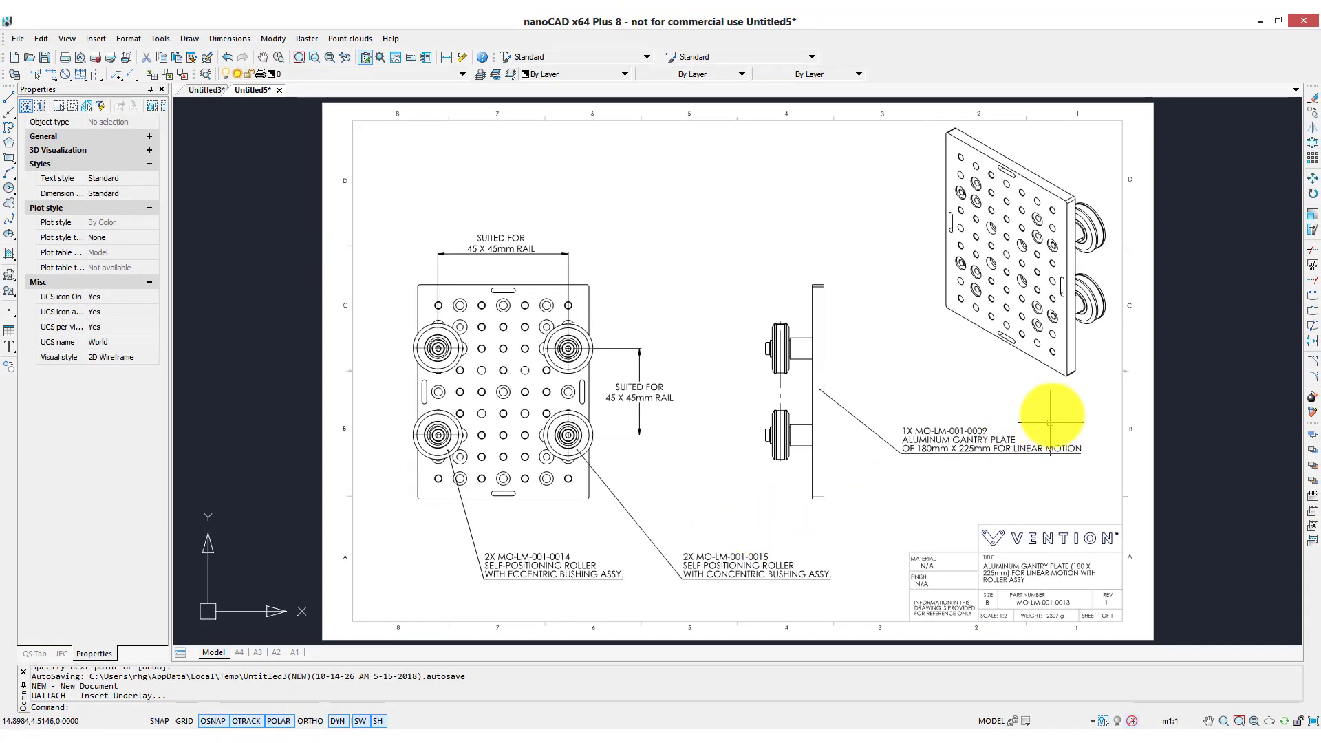
pyautogui.scroll(-2, 1207, 425)
pyautogui.moveTo(1225, 470)
pyautogui.mouseDown(button='middle')
pyautogui.moveTo(1046, 436)
pyautogui.moveTo(1038, 457)
pyautogui.mouseUp(button='middle')
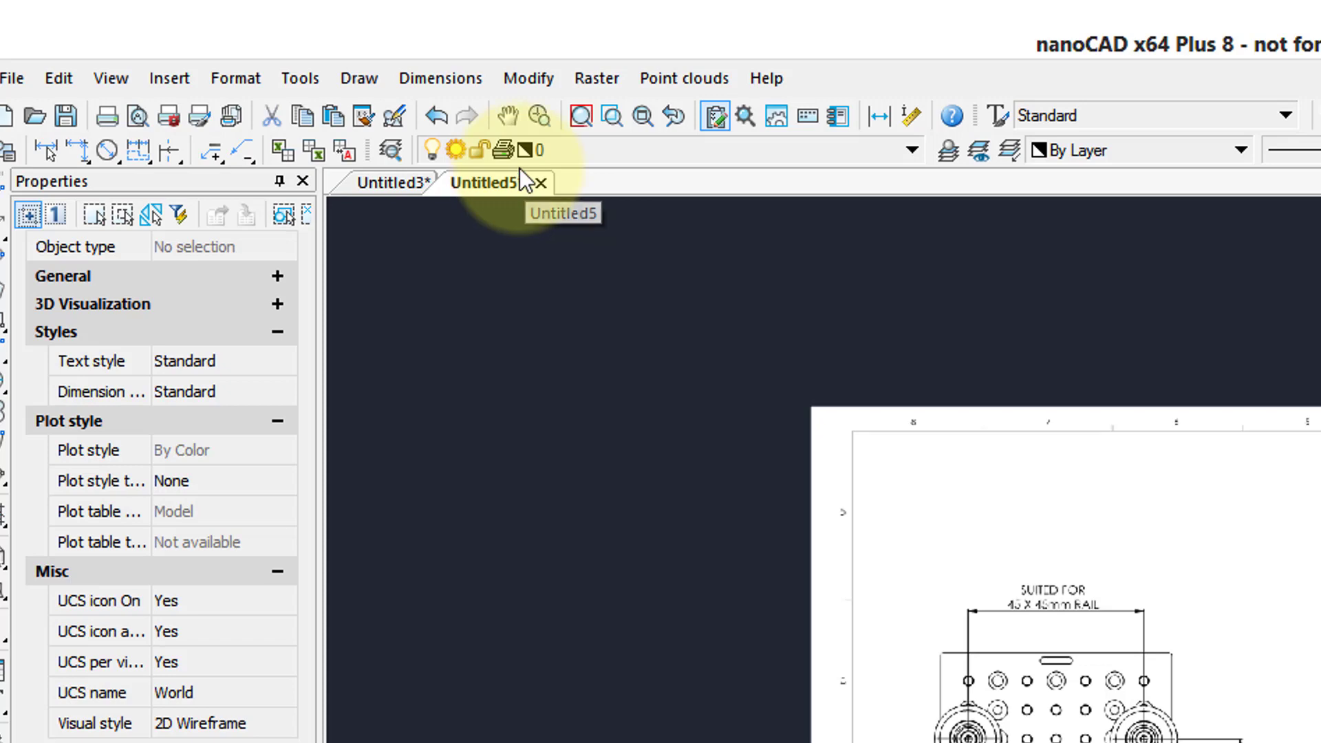
# - Start Modify > Clip > Underlay and select the Vention underlay
pyautogui.click(538, 81)
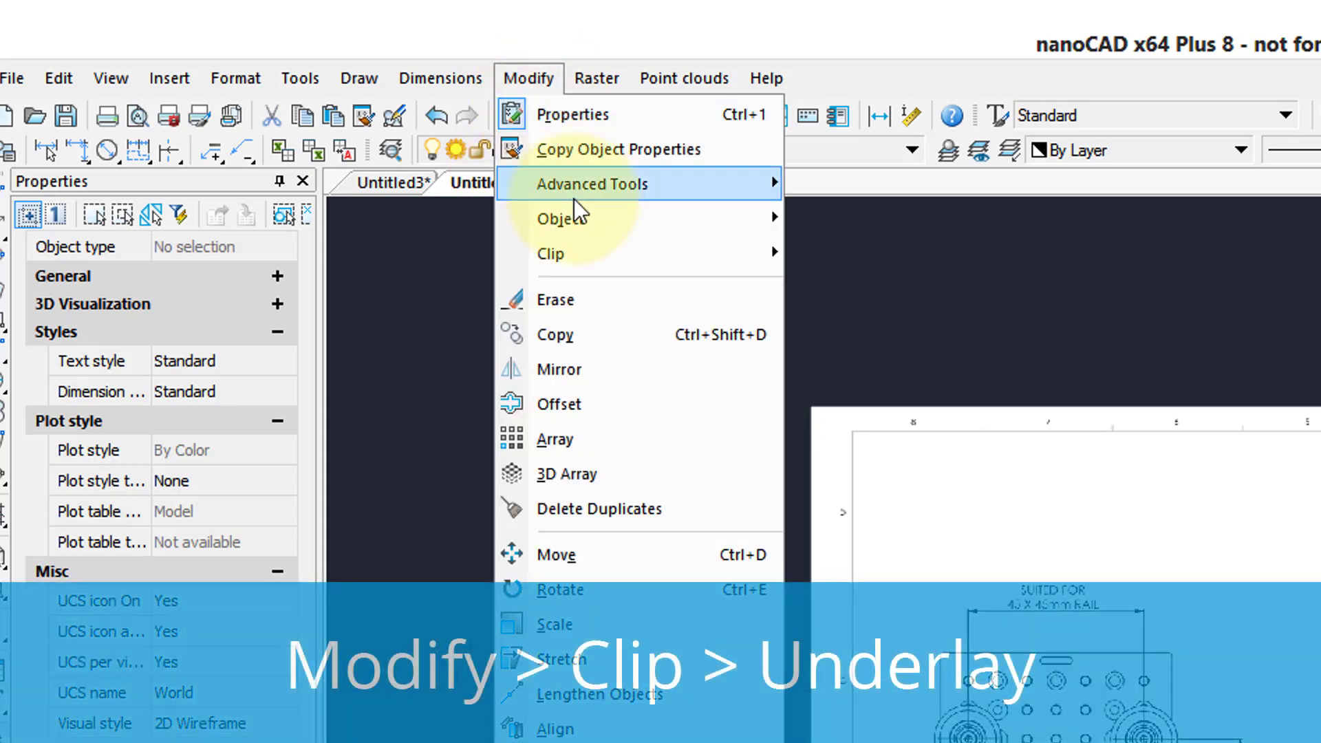
pyautogui.moveTo(582, 255)
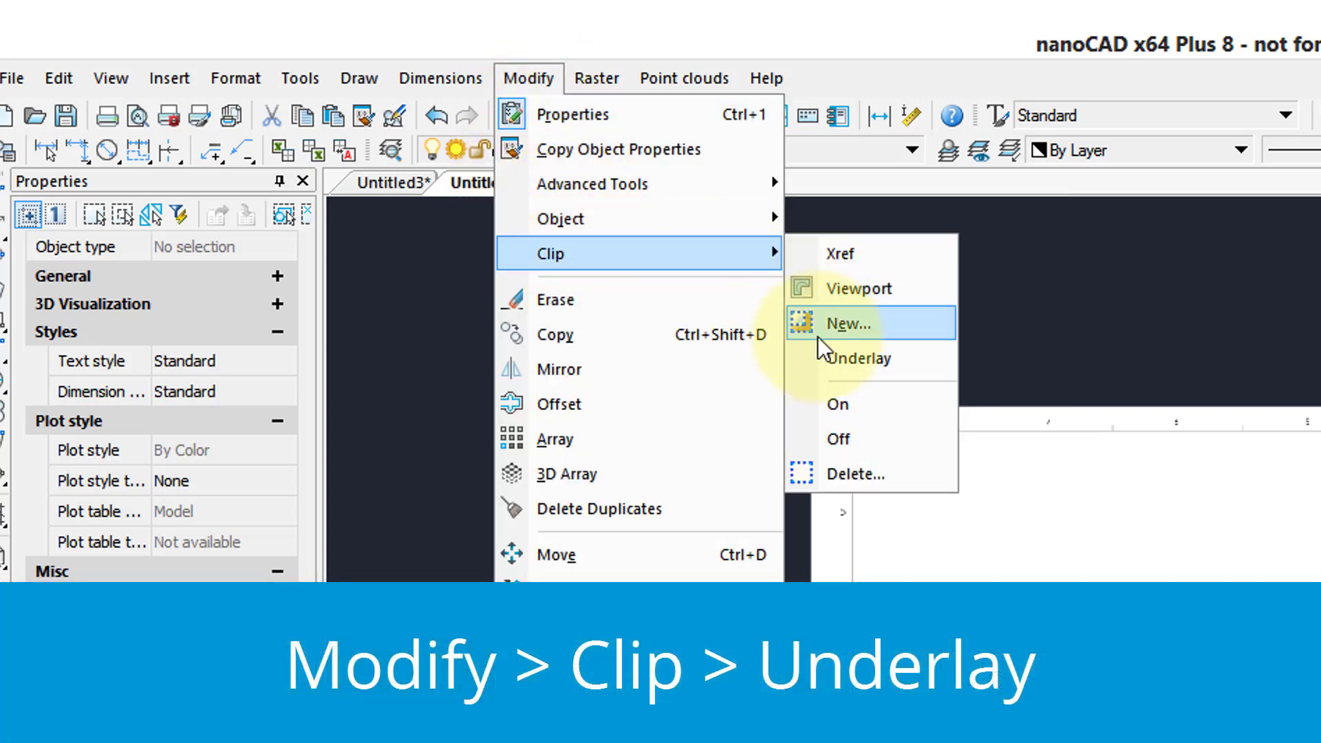
pyautogui.click(832, 358)
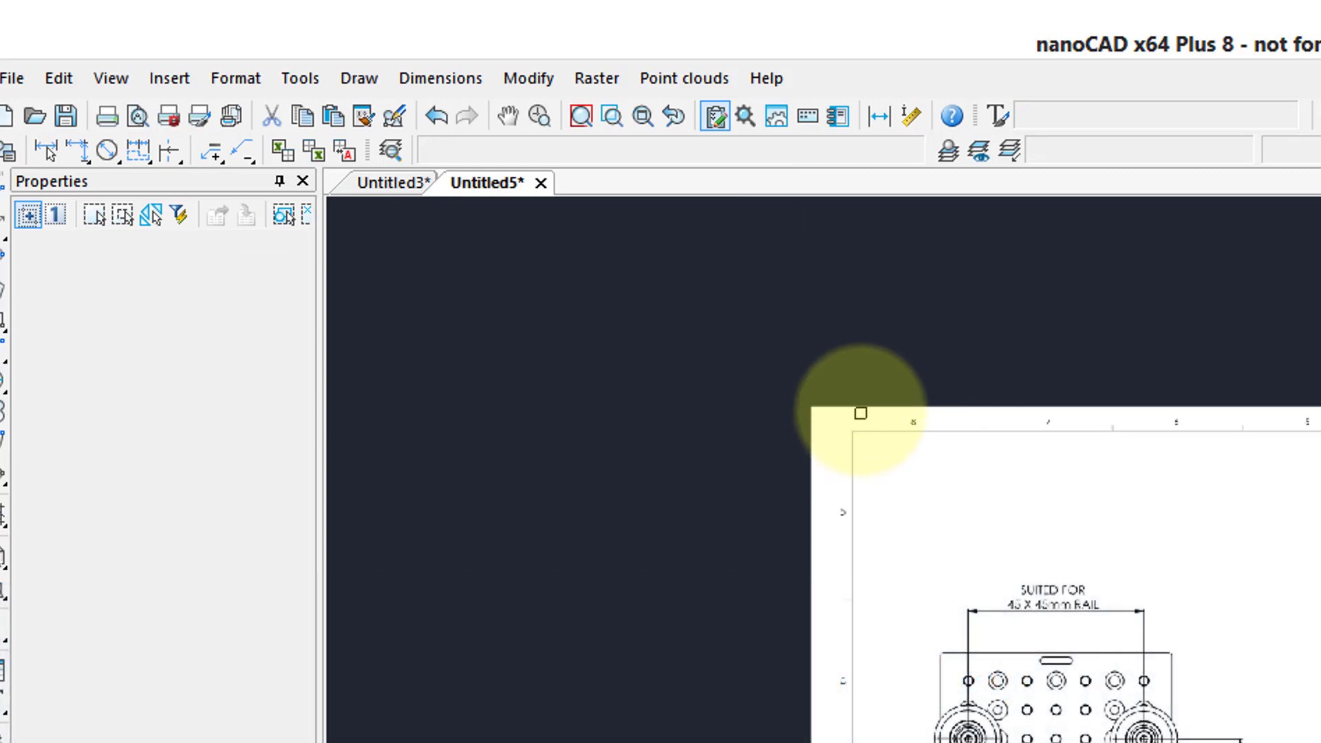
pyautogui.click(860, 410)
pyautogui.press('Return')
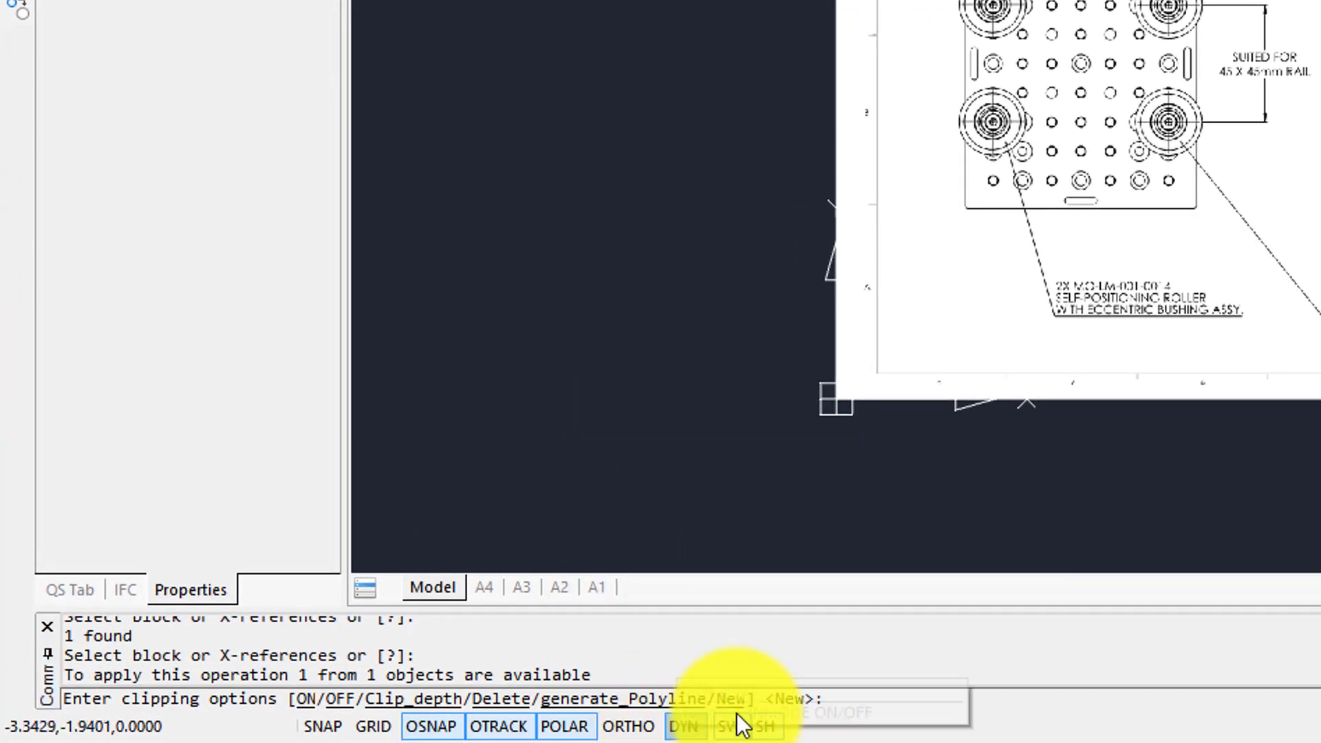
# - Draw a new polygonal clip boundary around the plate's front view and roller callouts
pyautogui.click(733, 699)
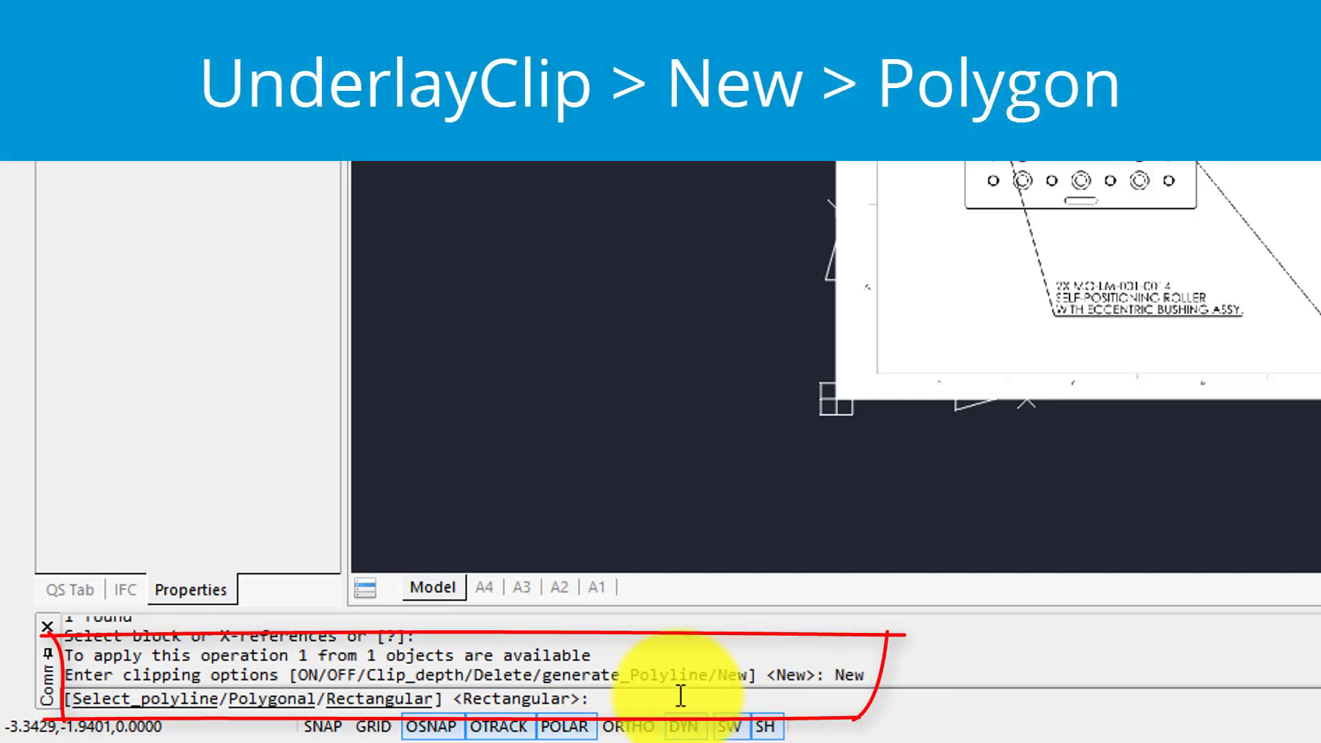
pyautogui.click(275, 699)
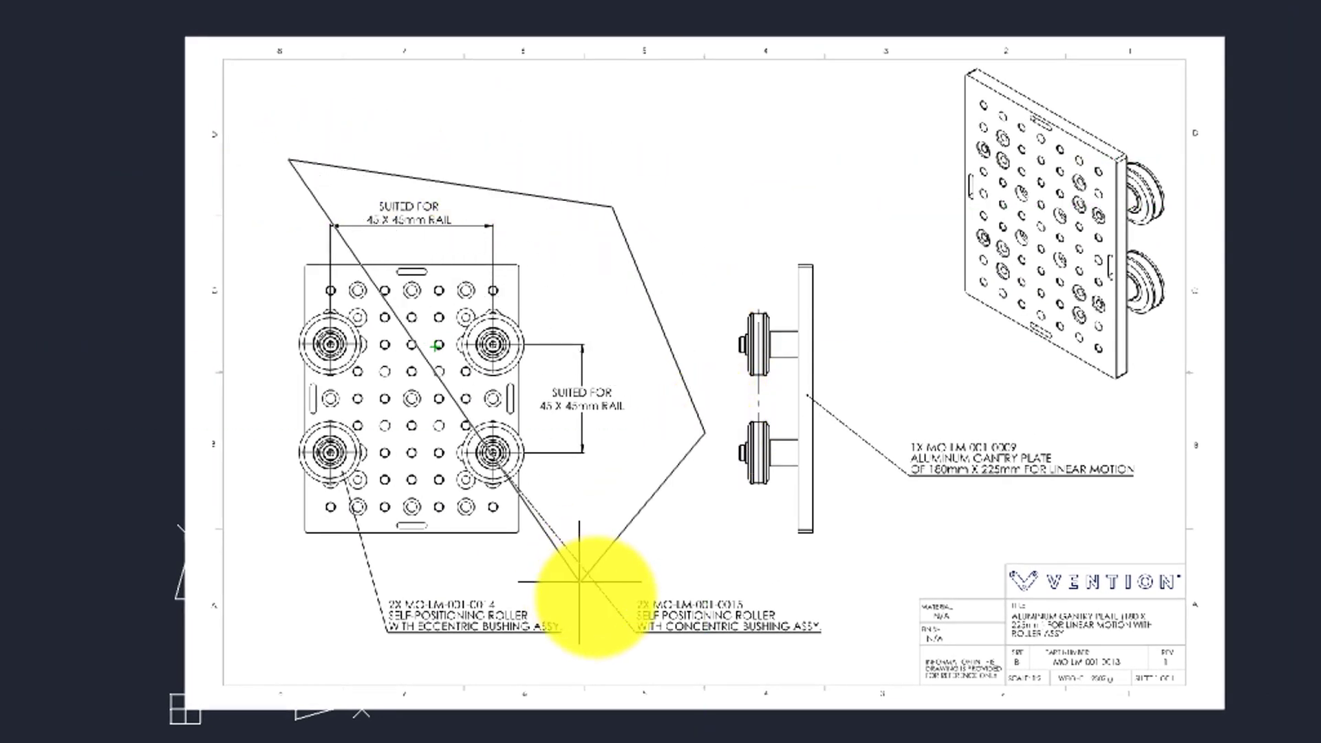
pyautogui.click(853, 676)
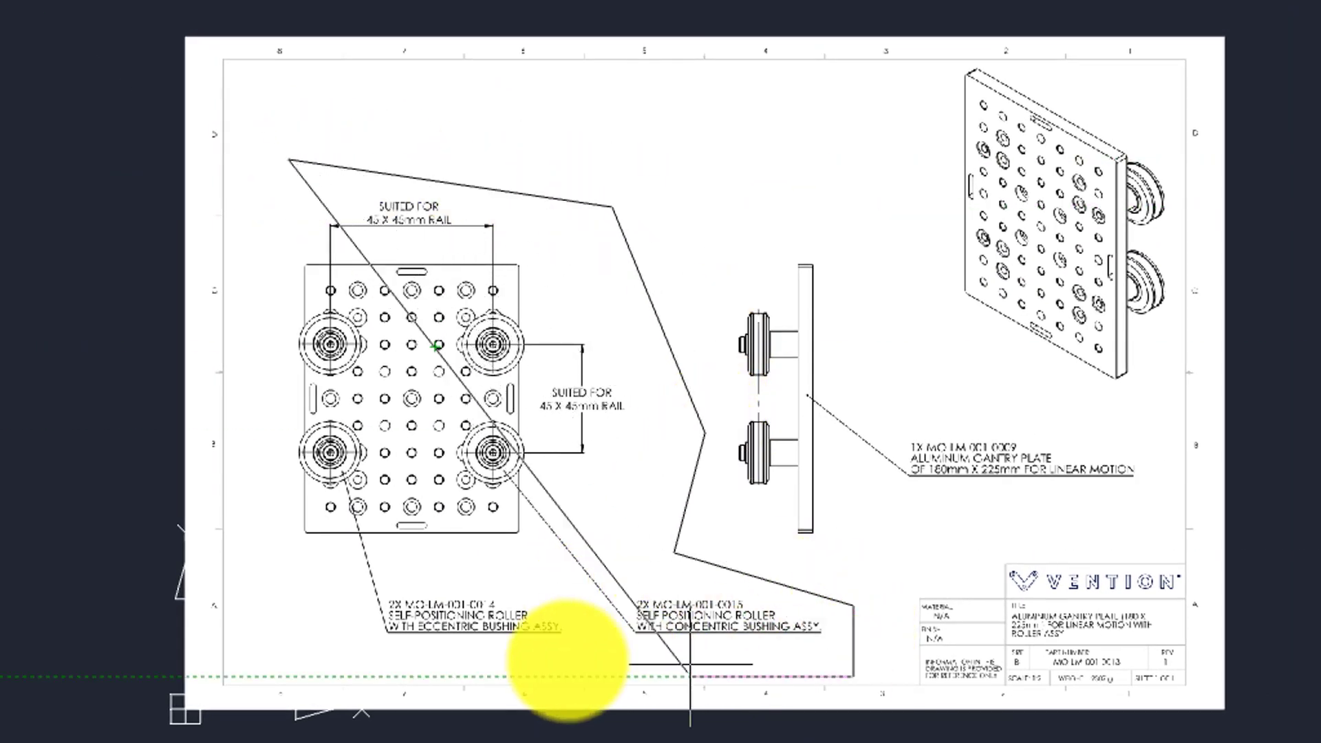
pyautogui.click(254, 282)
pyautogui.press('Return')
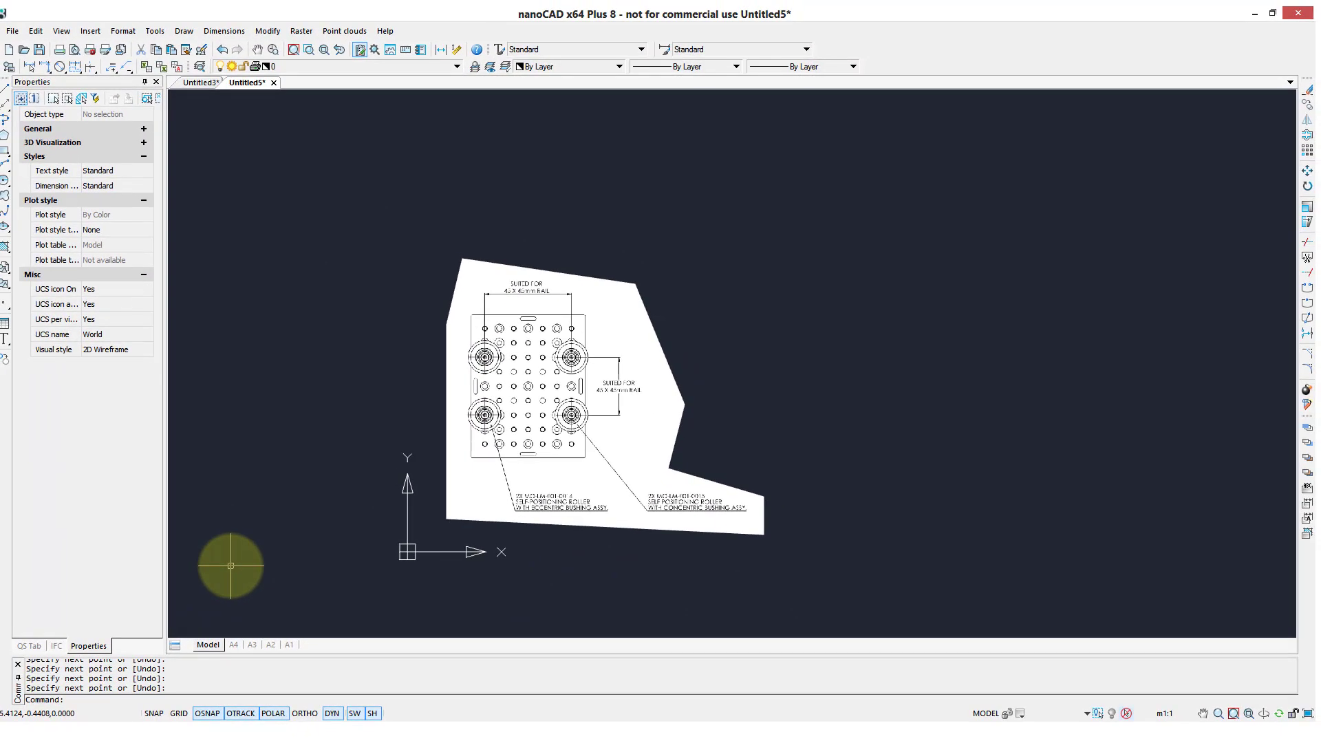
# - Create a new drawing and load the T306 Highway 13 bridge detour PDF for import
pyautogui.hotkey('ctrl', 'n')
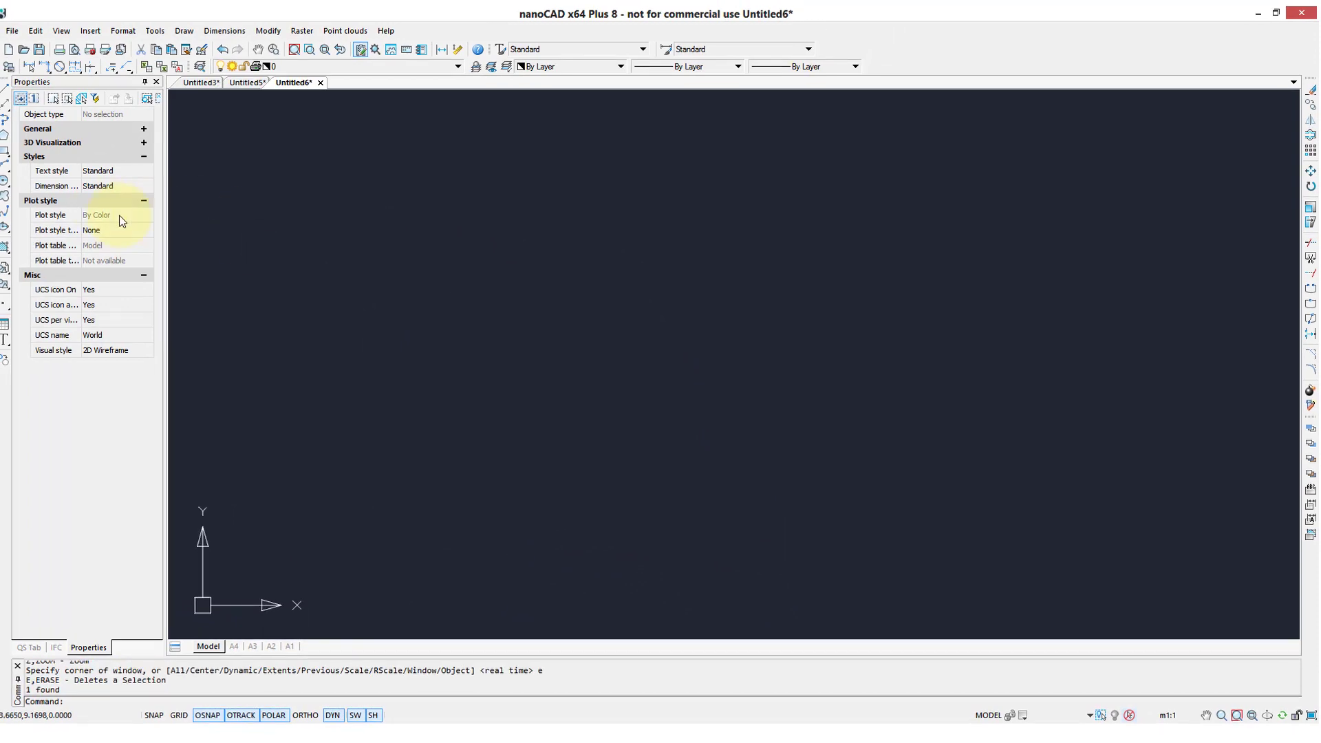
pyautogui.click(31, 56)
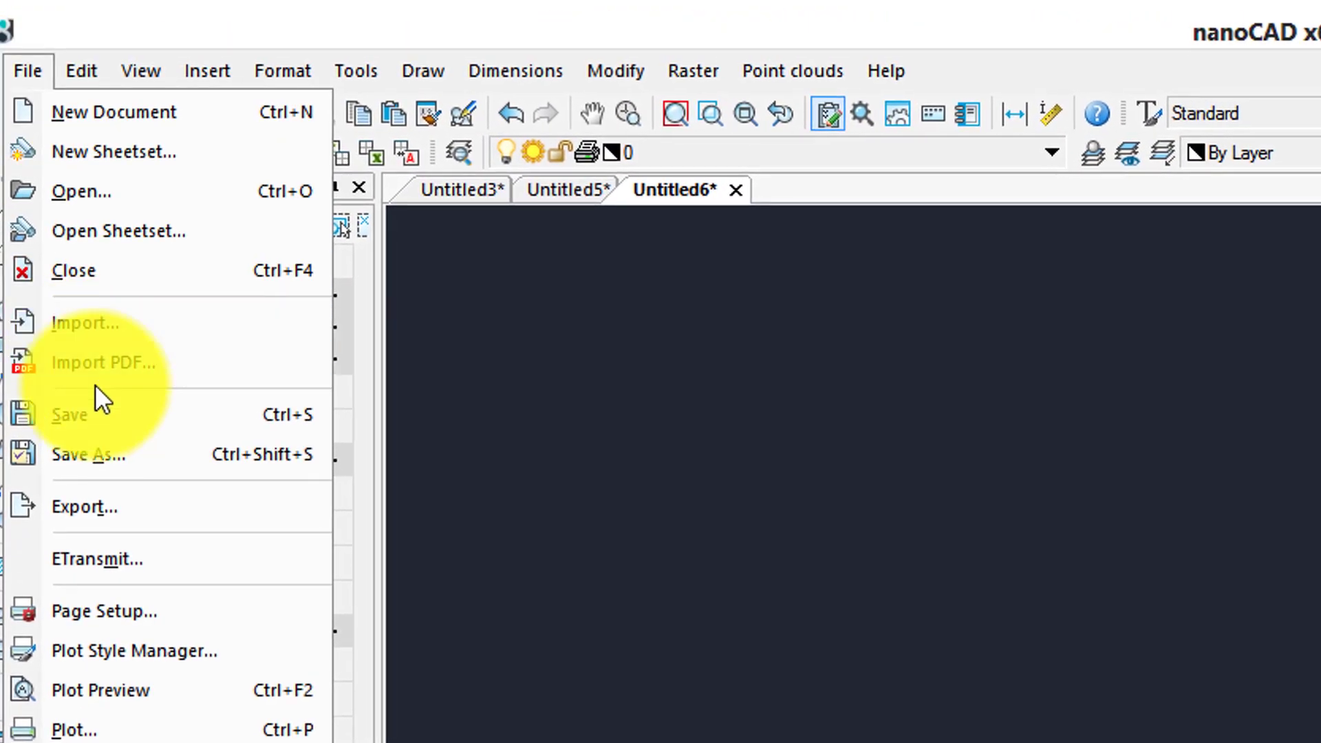
pyautogui.click(67, 269)
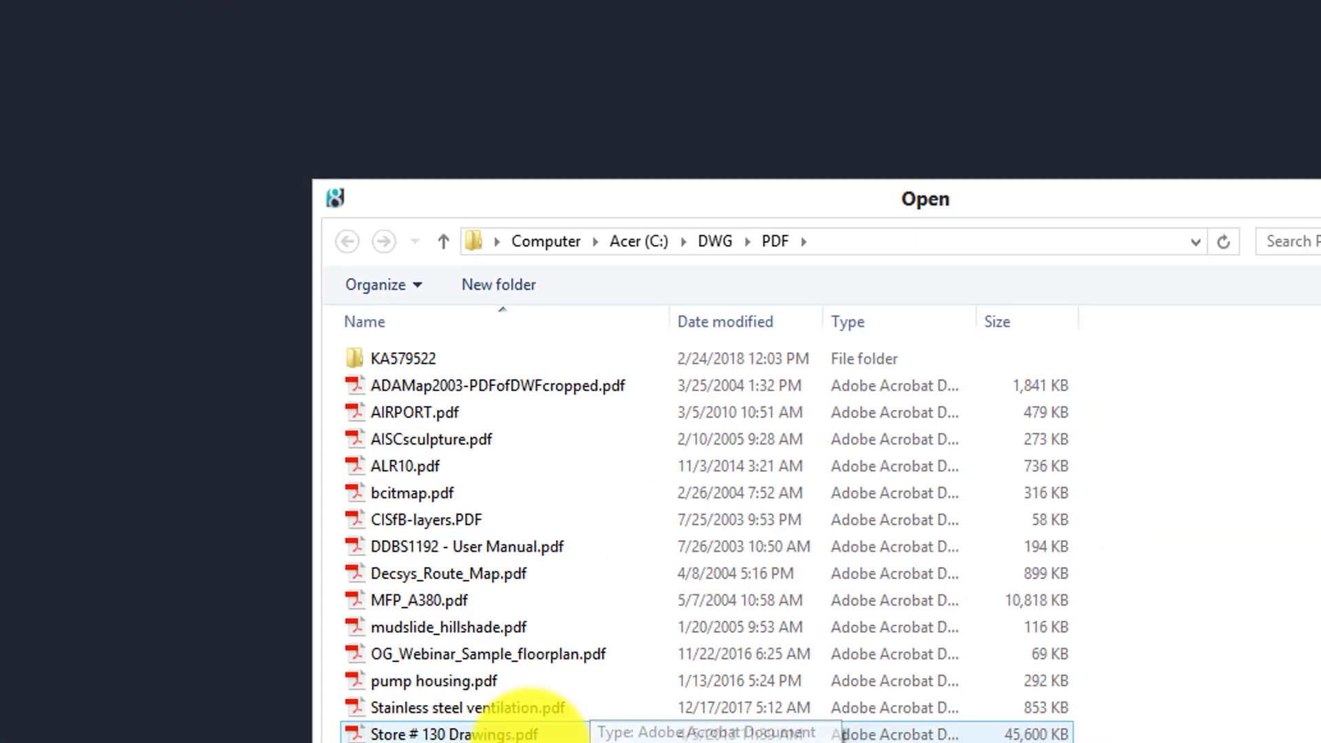
pyautogui.click(292, 622)
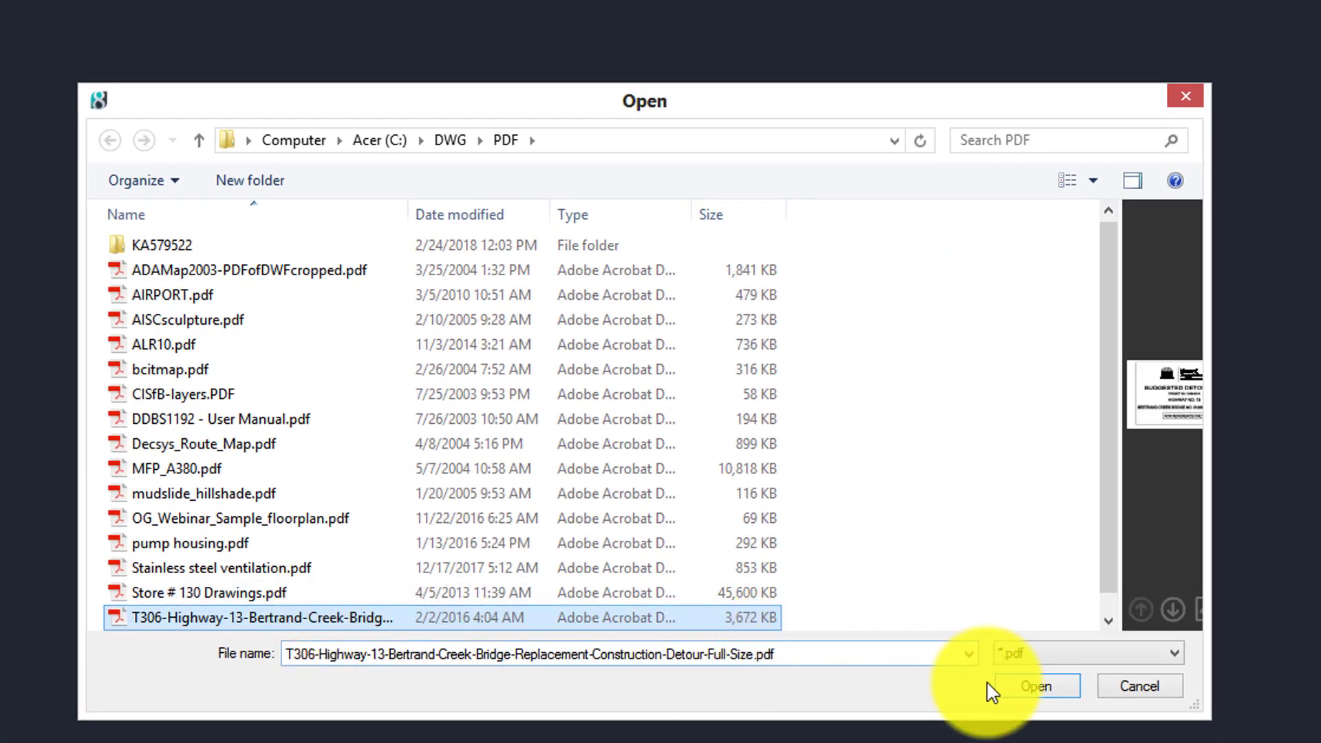
pyautogui.click(1037, 687)
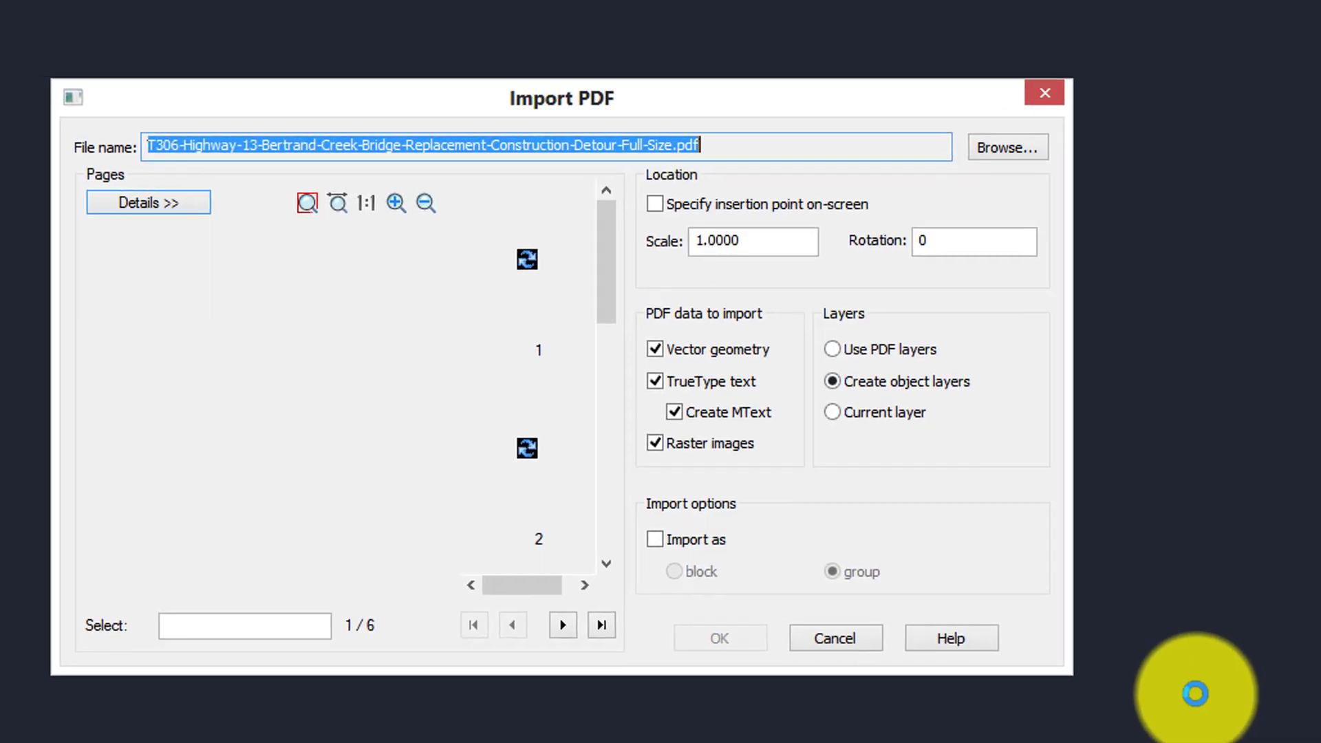
# - Browse the PDF page thumbnails, choose the cross-sections page and import it
pyautogui.click(550, 442)
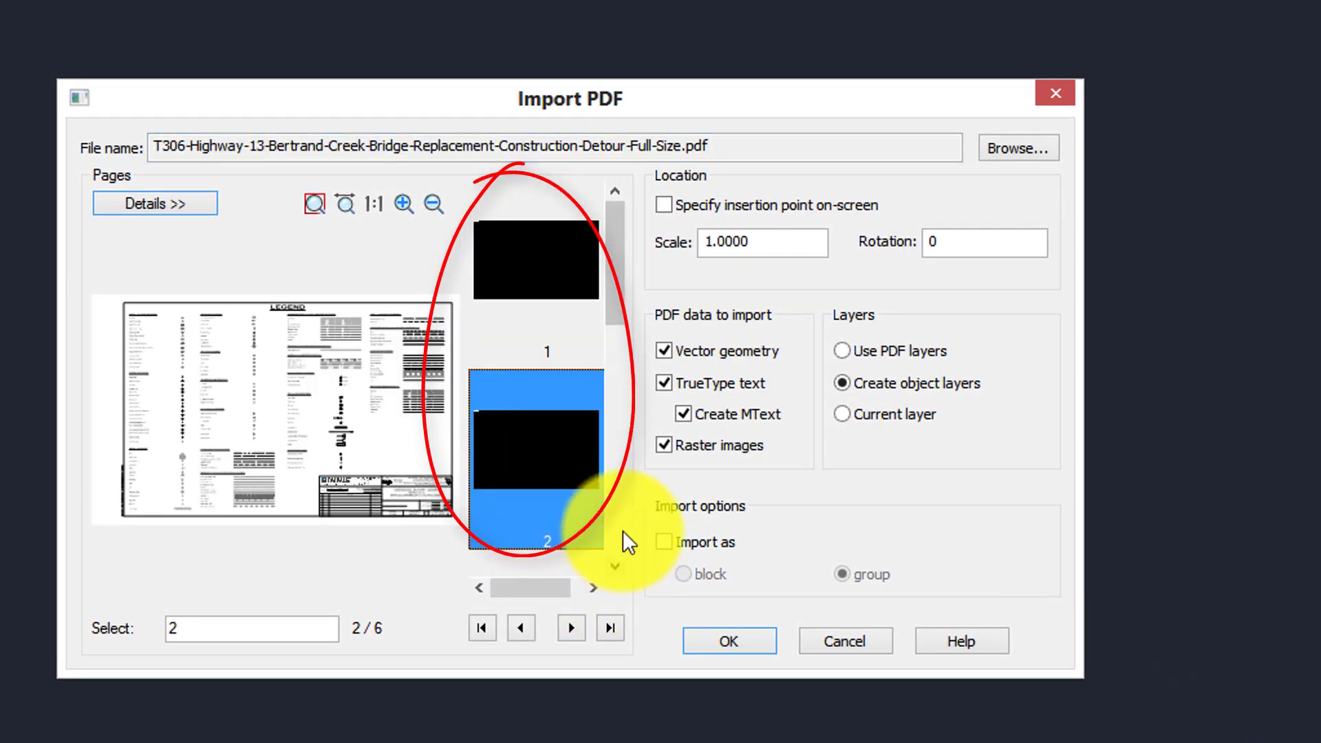
pyautogui.scroll(-1, 616, 526)
pyautogui.scroll(-1, 525, 466)
pyautogui.click(534, 464)
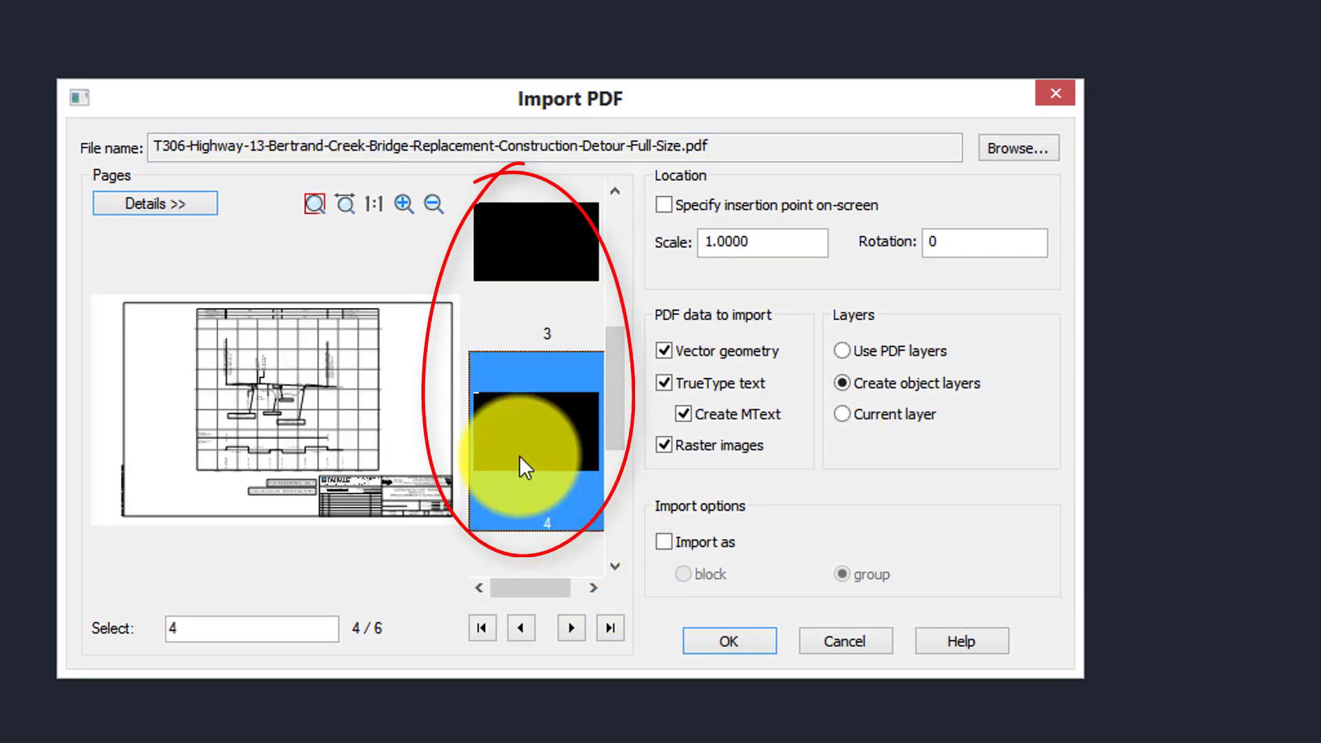
pyautogui.scroll(-1, 619, 523)
pyautogui.click(603, 523)
pyautogui.click(728, 641)
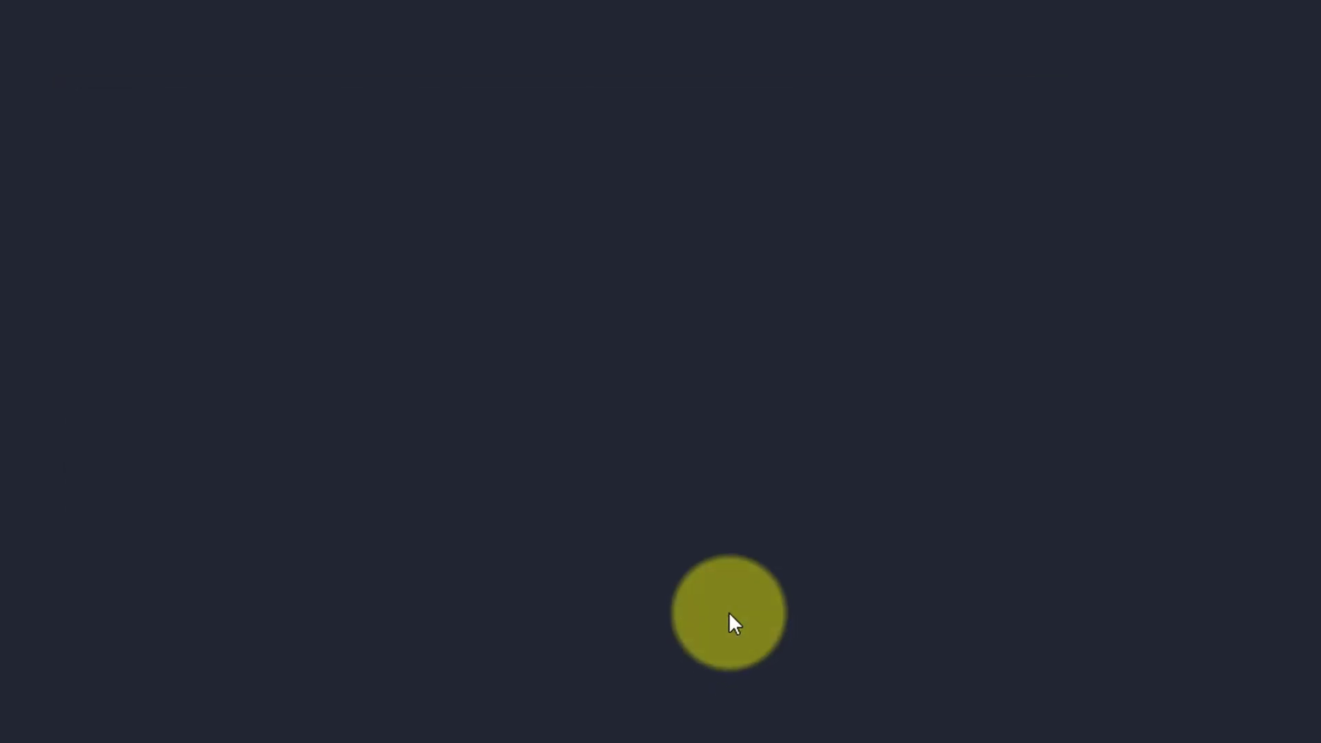